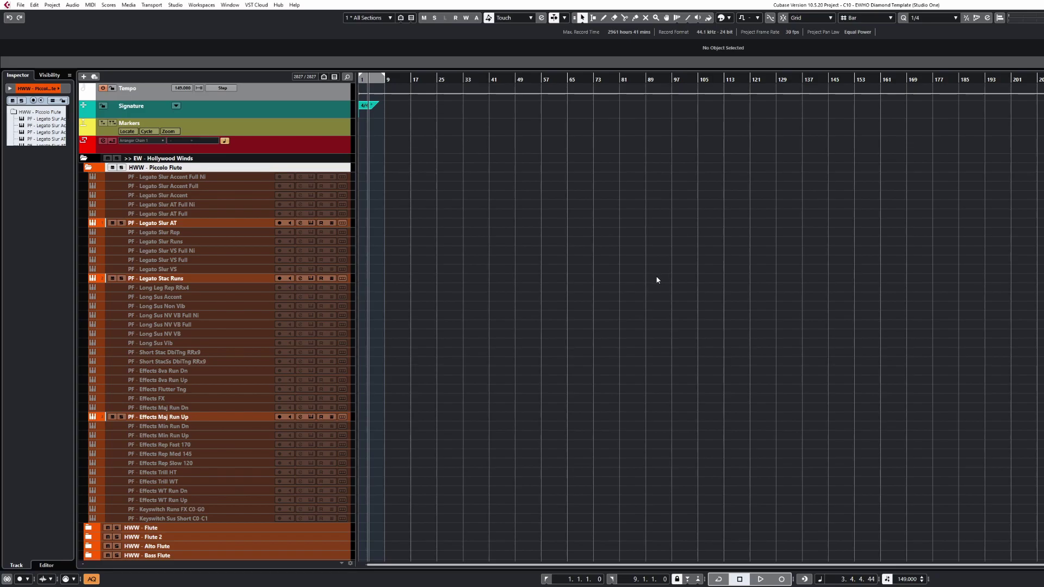
# Step: Collapse the HWW - Piccolo Flute and HWB - Solo Trombone folders
pyautogui.scroll(-20, 590, 309)
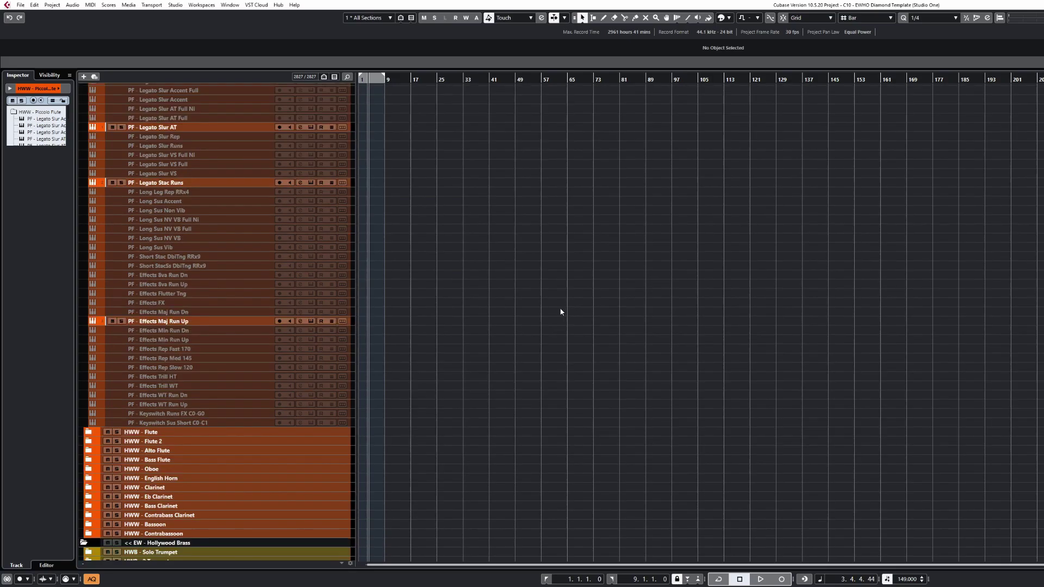
pyautogui.scroll(20, 550, 310)
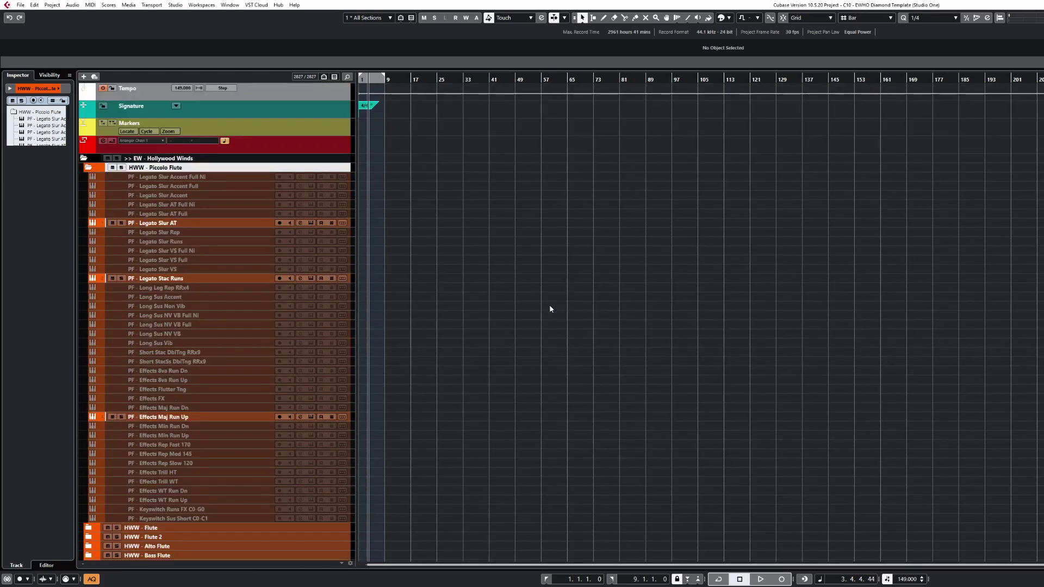
pyautogui.scroll(-10, 550, 304)
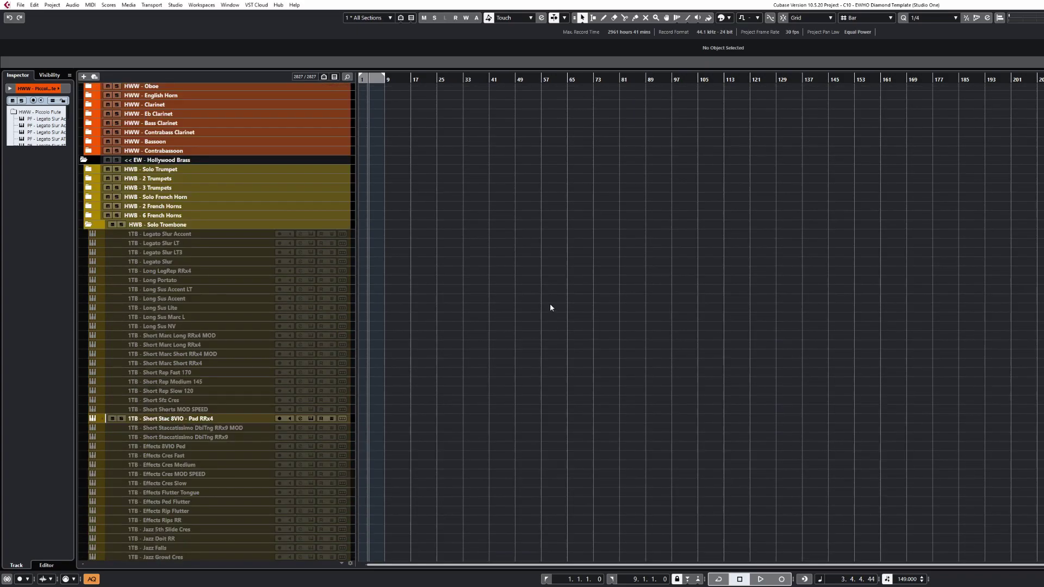
pyautogui.scroll(10, 549, 303)
pyautogui.click(87, 168)
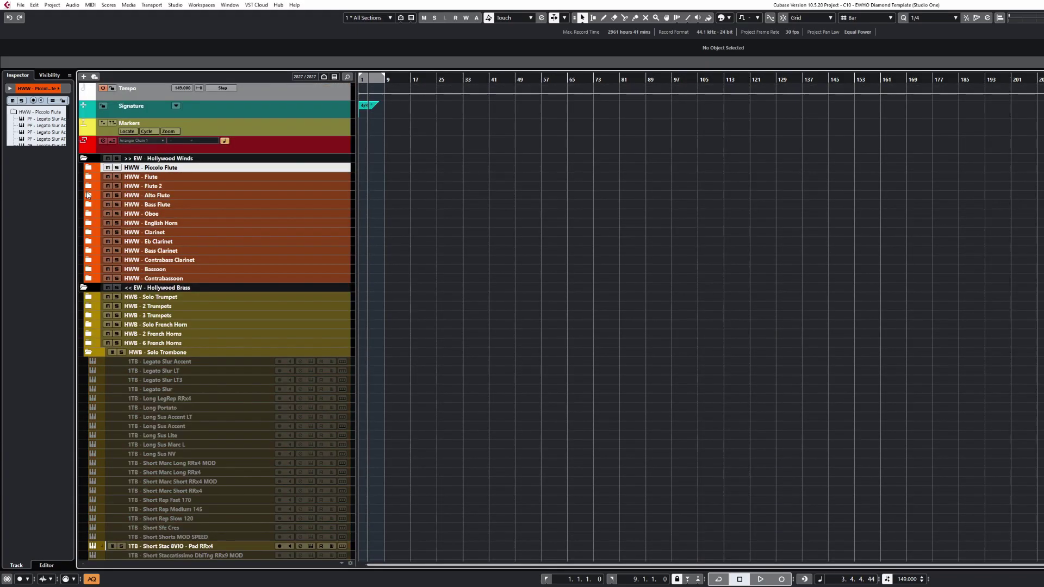
pyautogui.click(88, 351)
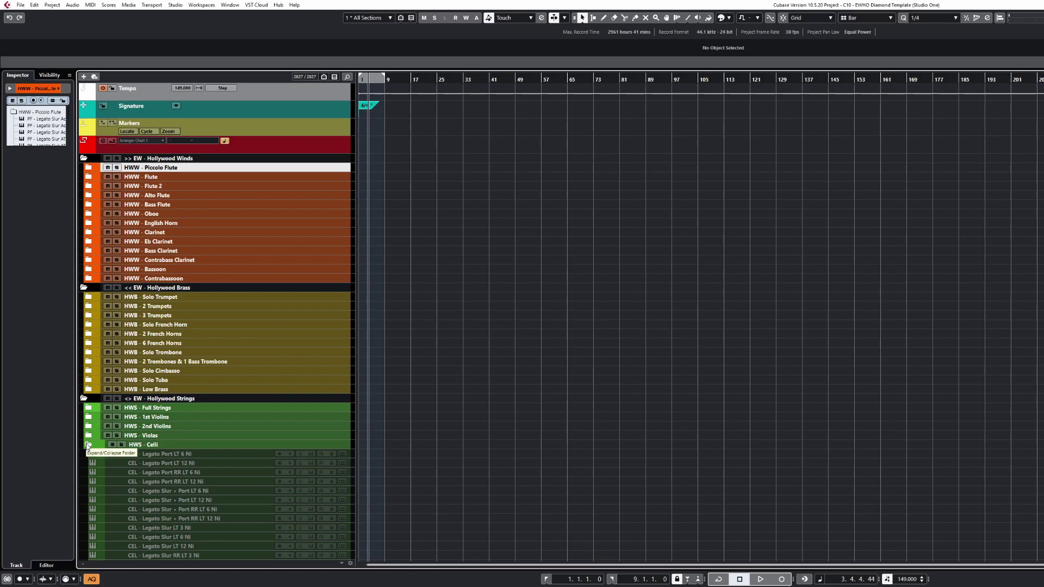
# Step: Re-expand the HWW - Piccolo Flute folder to show its PF articulation tracks
pyautogui.scroll(-10, 283, 406)
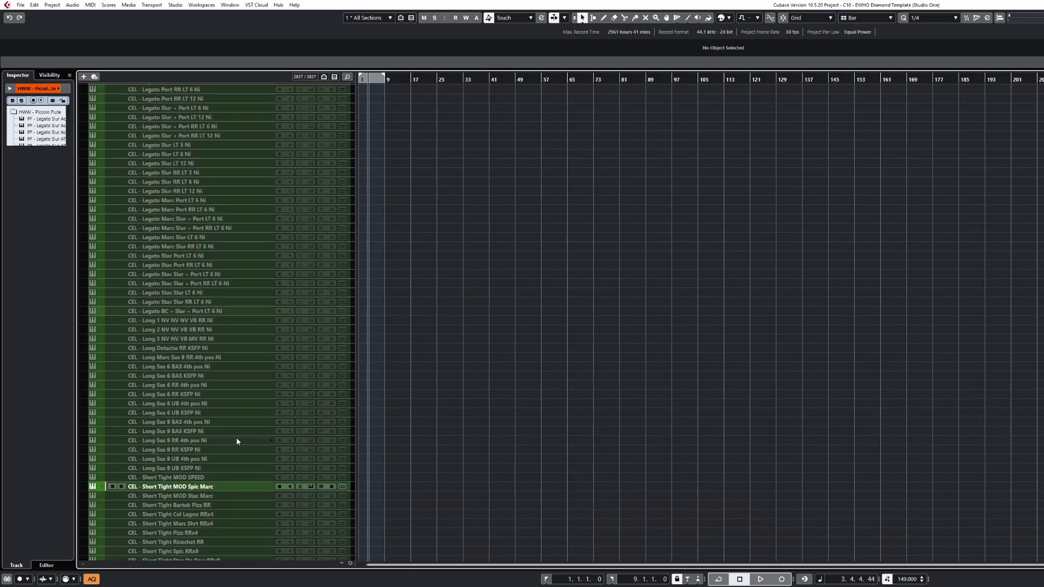
pyautogui.scroll(-10, 232, 441)
pyautogui.scroll(20, 231, 441)
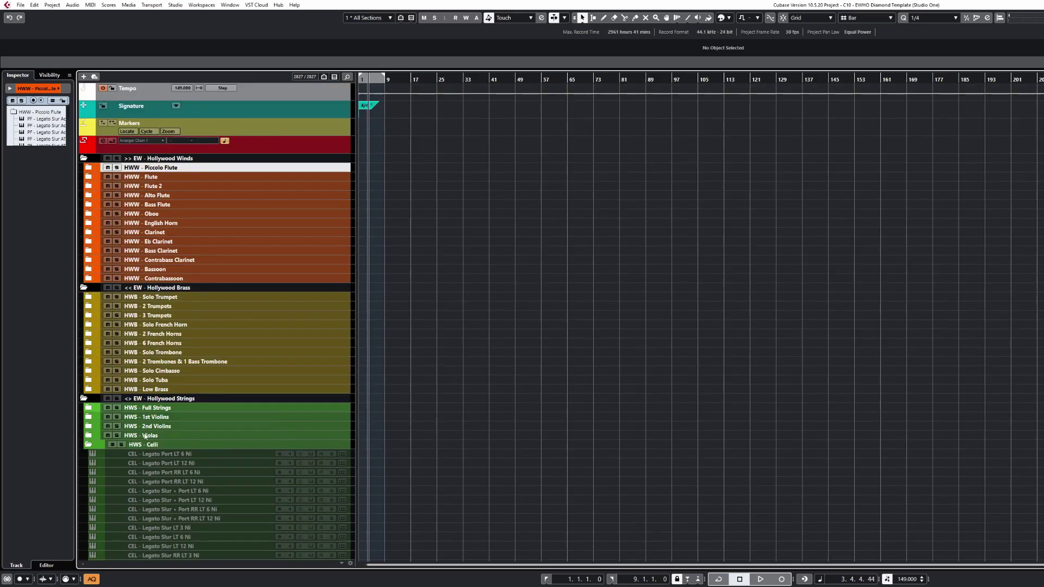
pyautogui.scroll(-20, 279, 422)
pyautogui.scroll(12, 280, 422)
pyautogui.scroll(20, 281, 427)
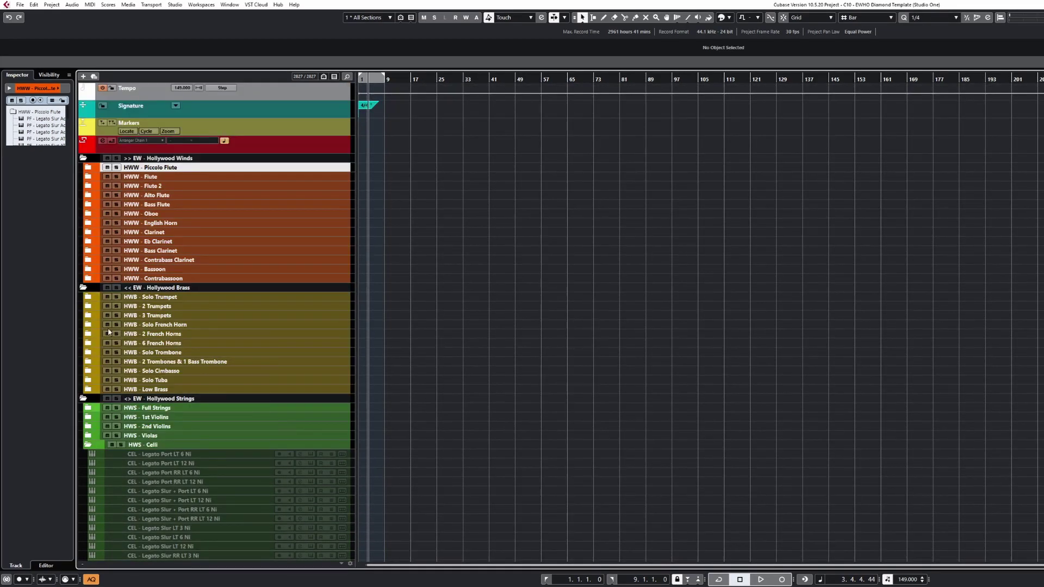
pyautogui.click(88, 168)
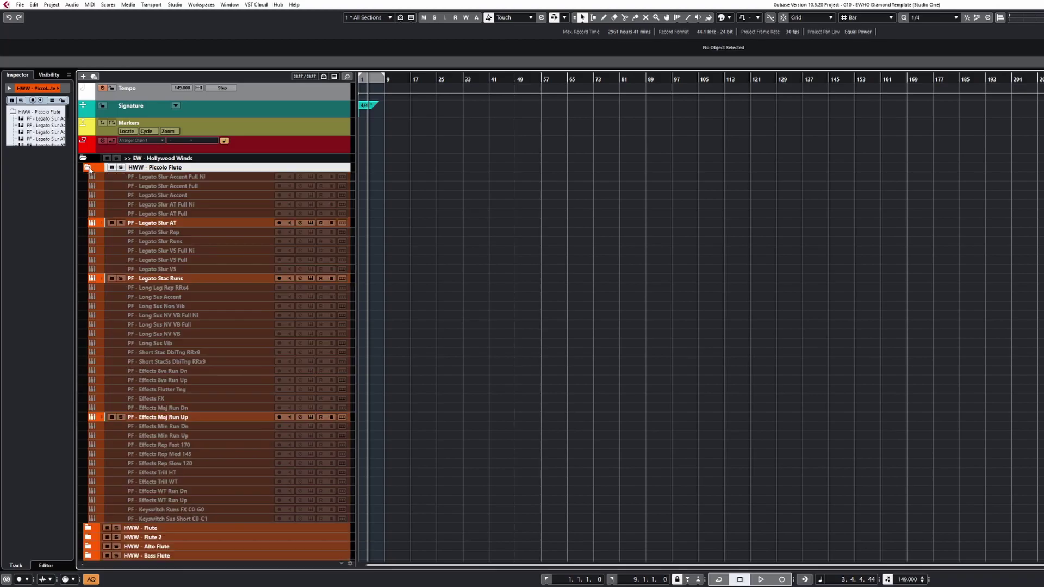
pyautogui.scroll(-10, 145, 366)
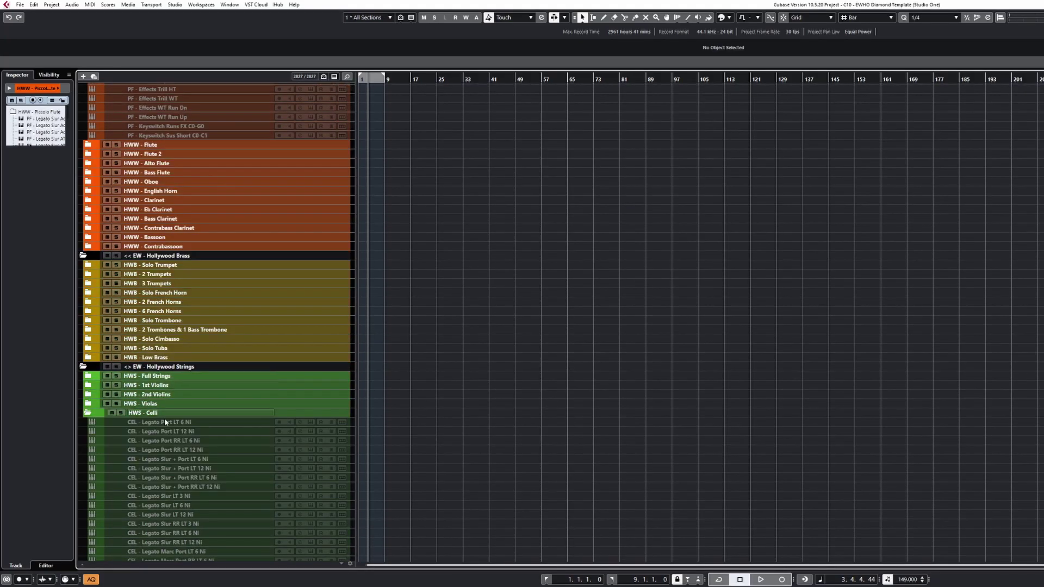
pyautogui.scroll(10, 234, 455)
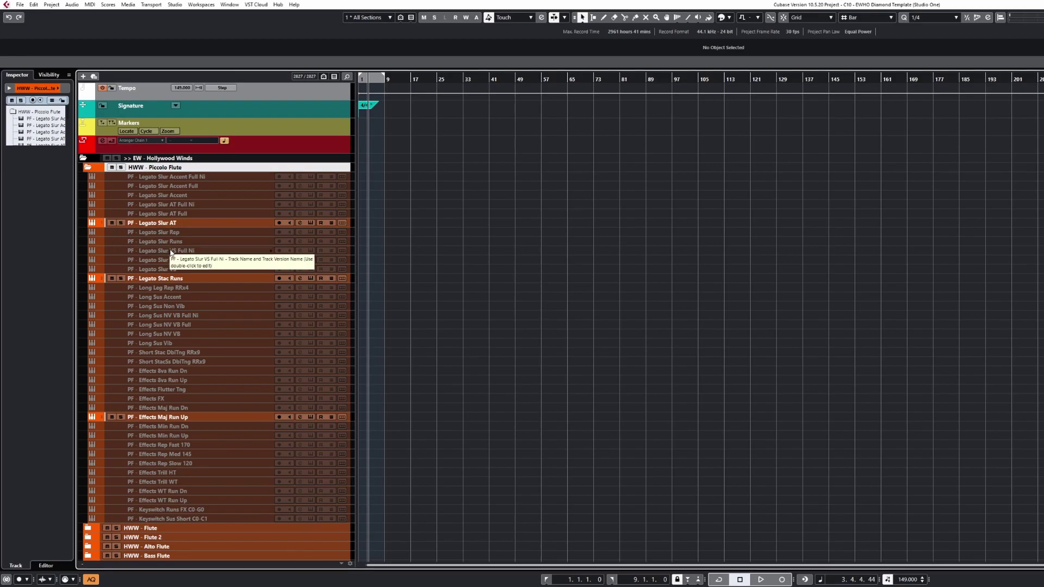
# Step: Select PF track ranges, ending with Long Leg Rep RRx4 through Effects Maj Run Dn
pyautogui.click(163, 297)
pyautogui.keyDown('shift'); pyautogui.click(165, 367); pyautogui.keyUp('shift')
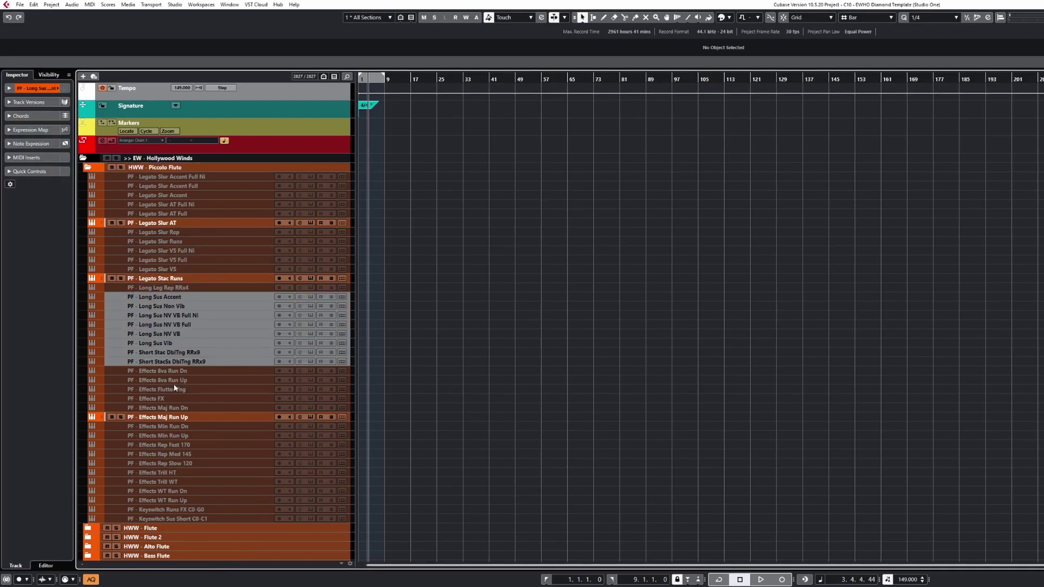
pyautogui.keyDown('shift'); pyautogui.click(175, 389); pyautogui.keyUp('shift')
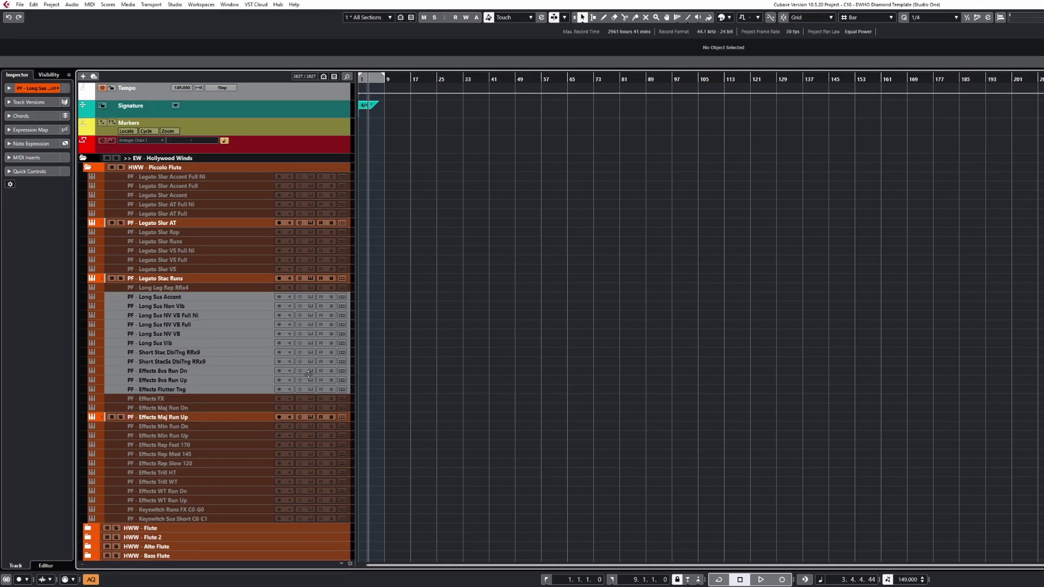
pyautogui.scroll(-10, 223, 441)
pyautogui.scroll(-20, 223, 443)
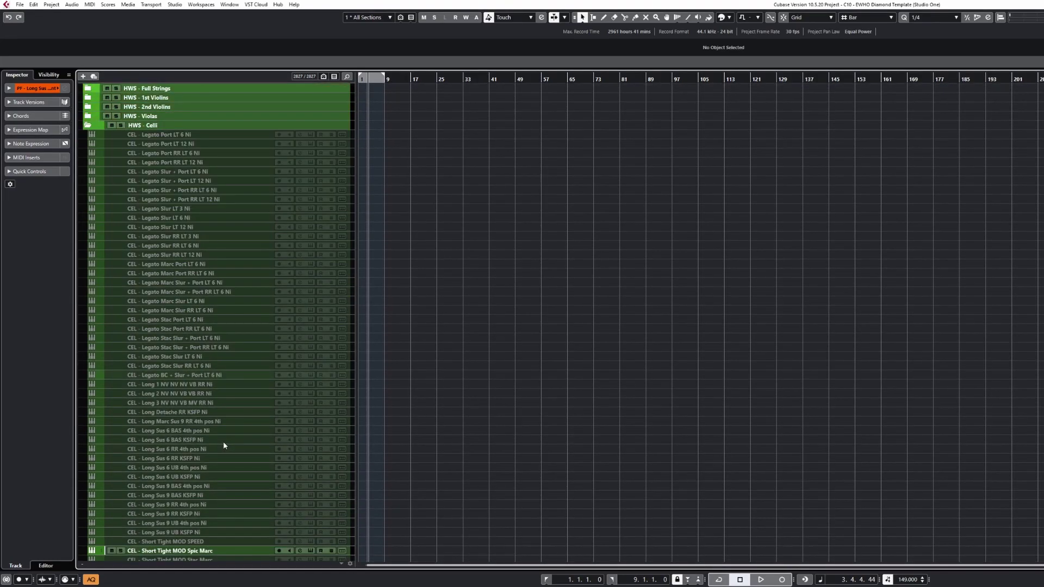
pyautogui.scroll(12, 223, 444)
pyautogui.scroll(20, 223, 444)
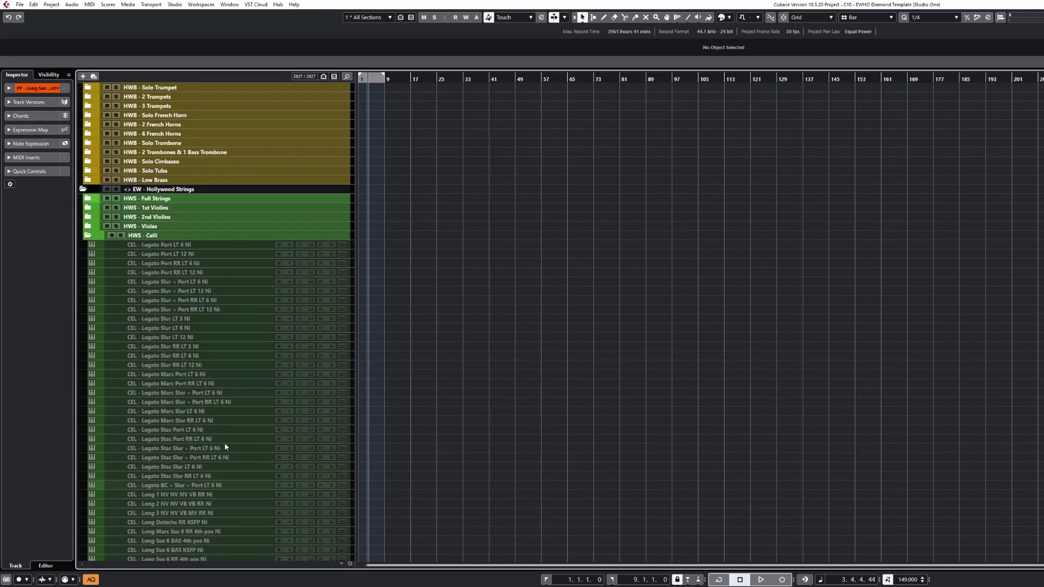
pyautogui.click(181, 240)
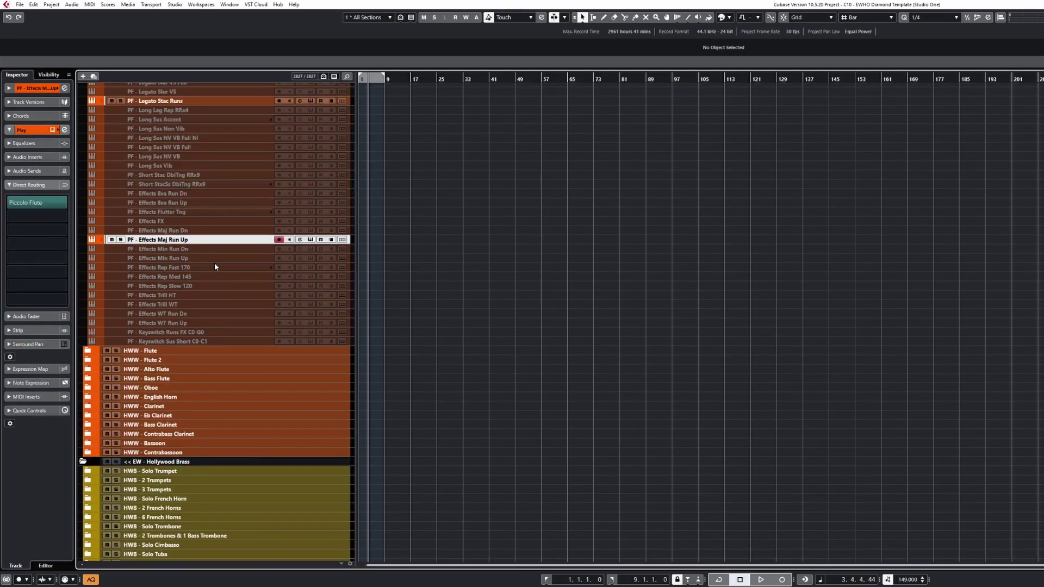
pyautogui.scroll(7, 175, 343)
pyautogui.click(163, 288)
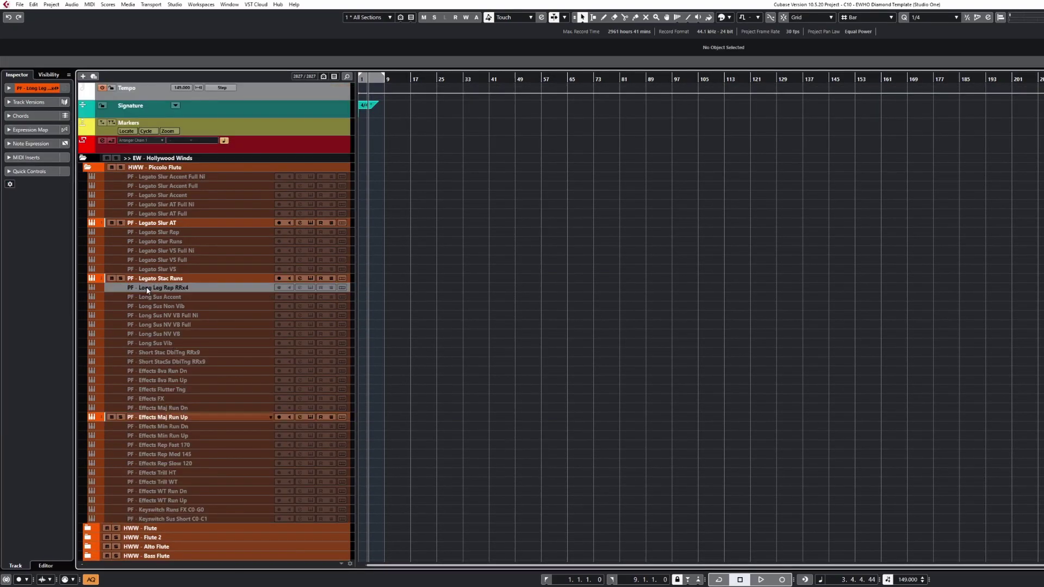
pyautogui.click(190, 408)
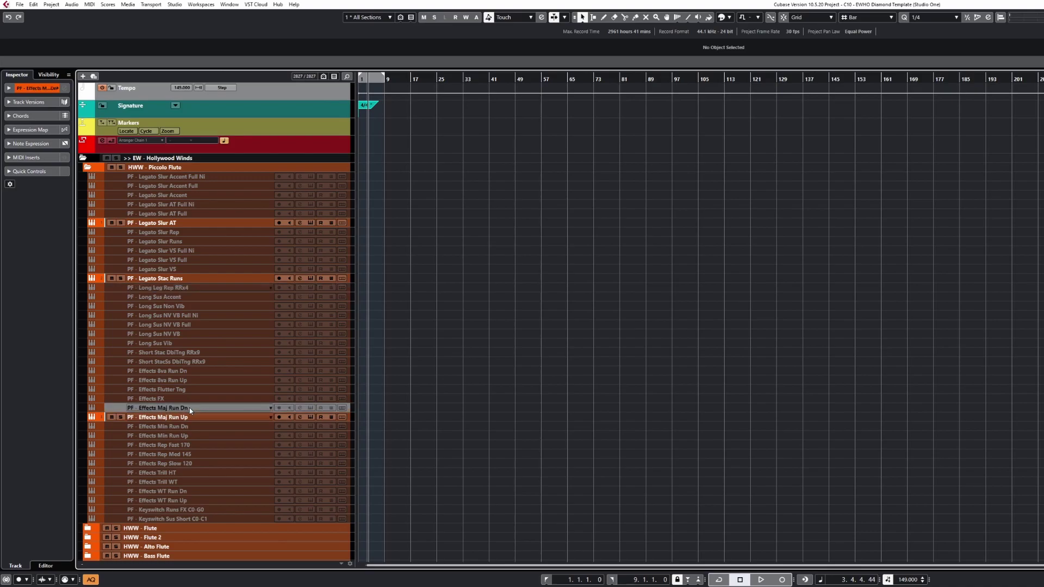
pyautogui.keyDown('shift'); pyautogui.click(201, 290); pyautogui.keyUp('shift')
pyautogui.scroll(-7, 212, 379)
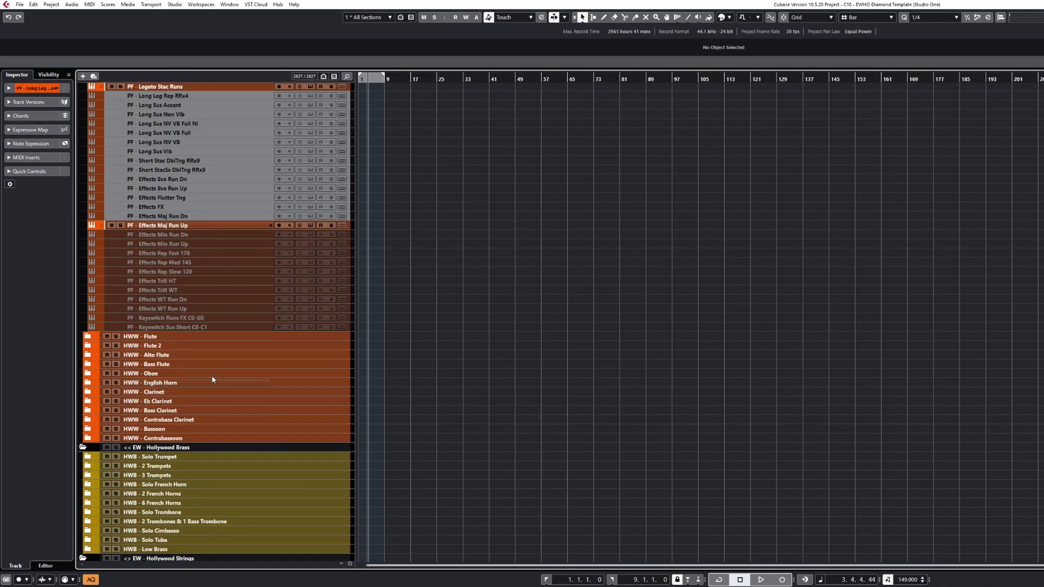
# Step: Expand the HWW - Flute and HWW - Flute 2 folders to inspect their tracks
pyautogui.click(87, 337)
pyautogui.click(86, 486)
pyautogui.scroll(-3, 232, 415)
pyautogui.scroll(15, 243, 408)
pyautogui.scroll(-20, 244, 415)
pyautogui.scroll(10, 244, 415)
pyautogui.scroll(15, 243, 415)
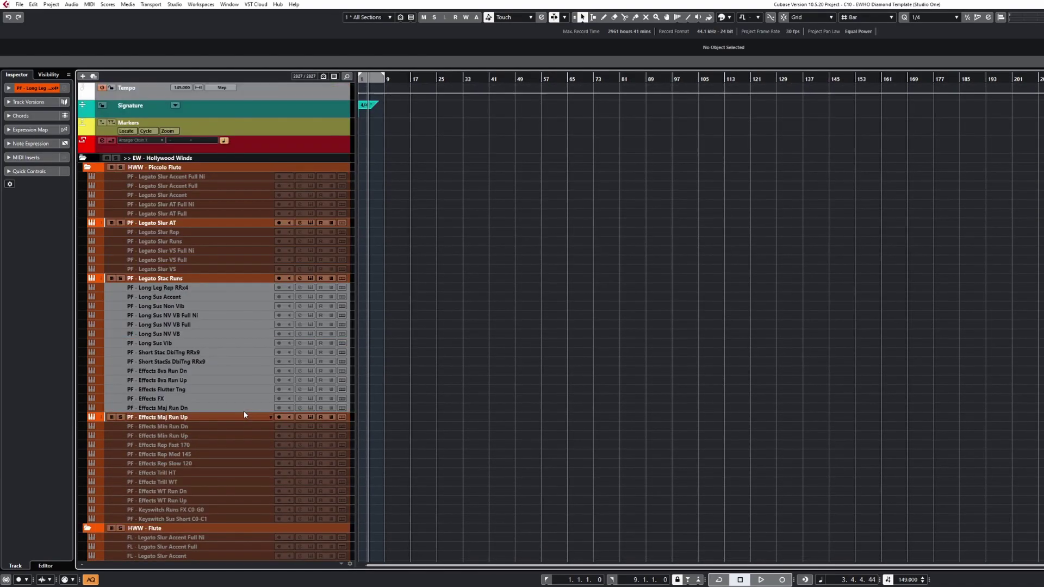
pyautogui.scroll(-4, 118, 352)
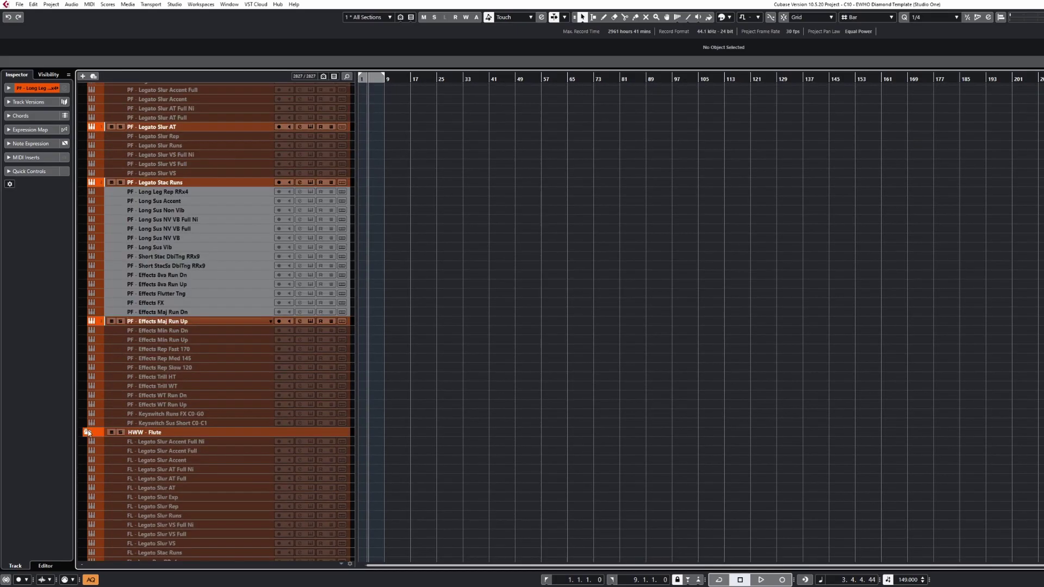
# Step: Collapse both Flute folders, select PF - Legato Slur Accent, and show the Edit menu
pyautogui.click(87, 432)
pyautogui.scroll(-10, 262, 361)
pyautogui.scroll(7, 80, 340)
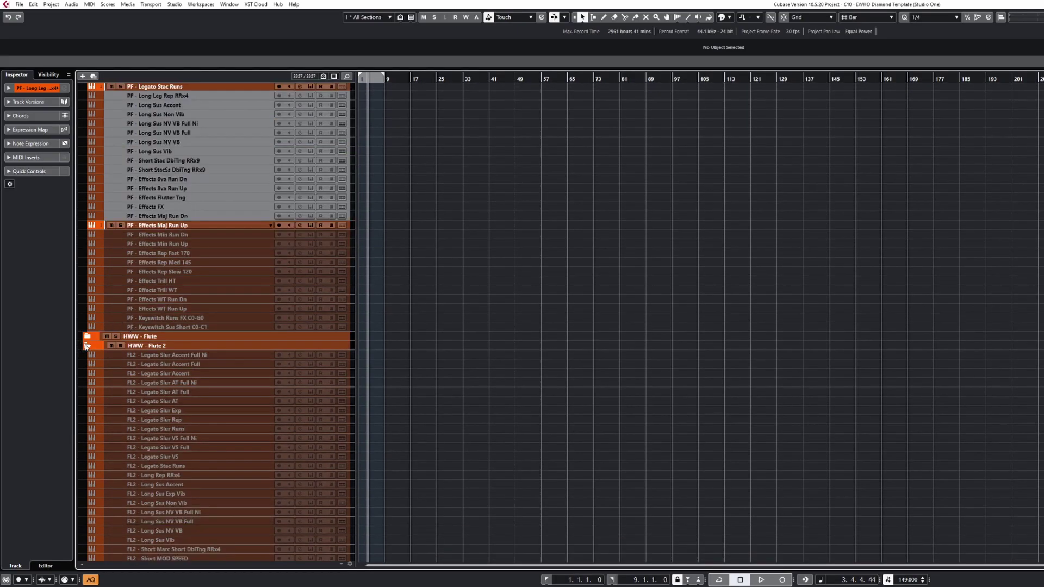
pyautogui.click(87, 346)
pyautogui.scroll(10, 222, 310)
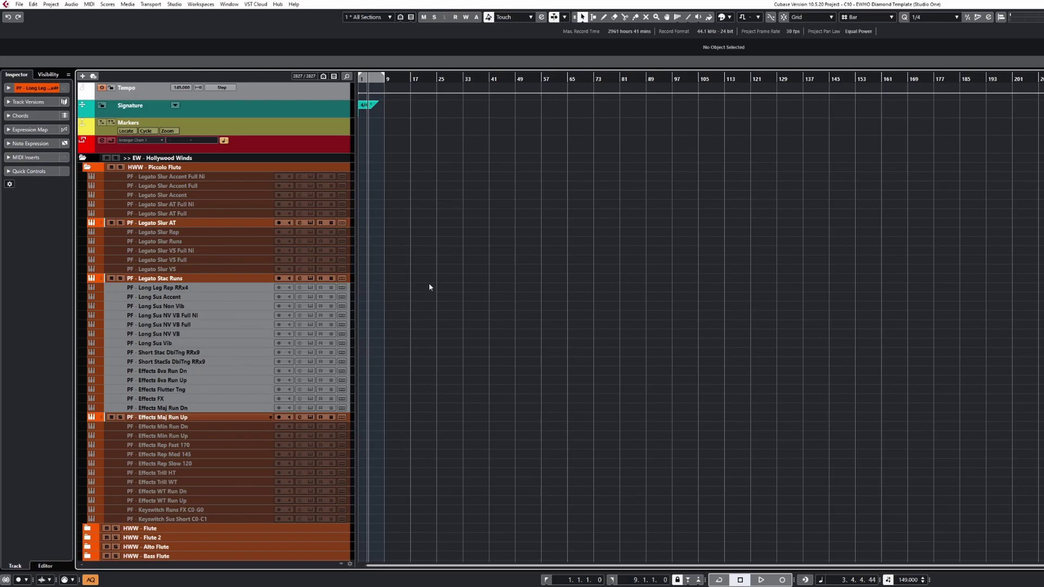
pyautogui.click(174, 196)
pyautogui.click(32, 4)
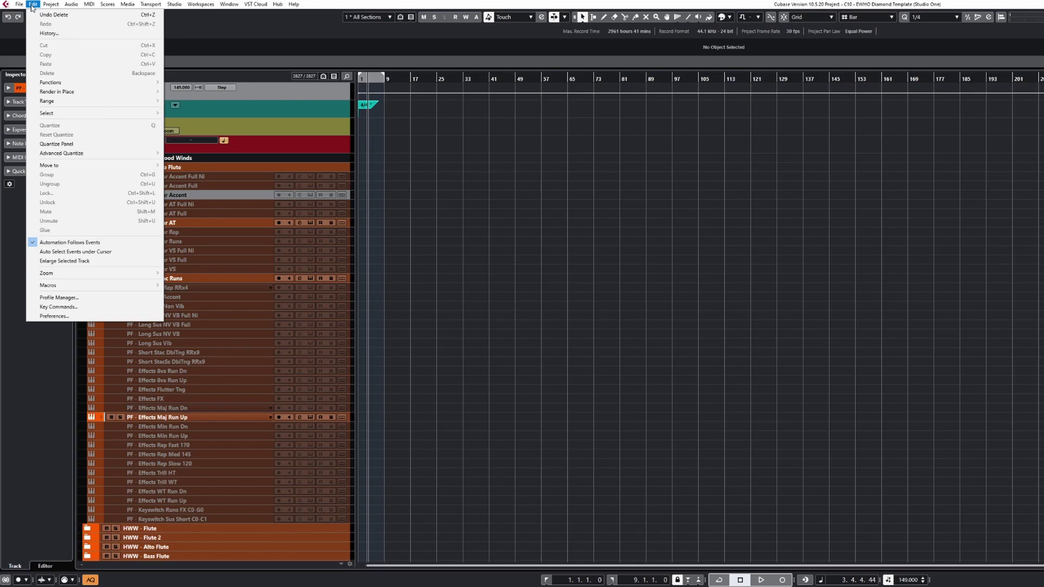
# Step: Dismiss the Edit menu and launch Project Logical Editor from the Project menu
pyautogui.click(449, 156)
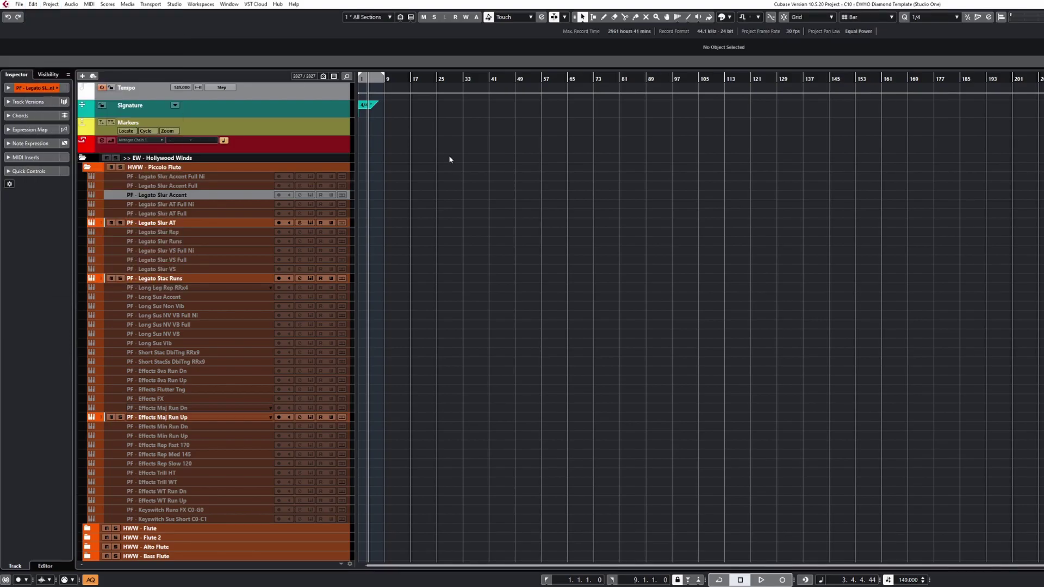
pyautogui.click(50, 4)
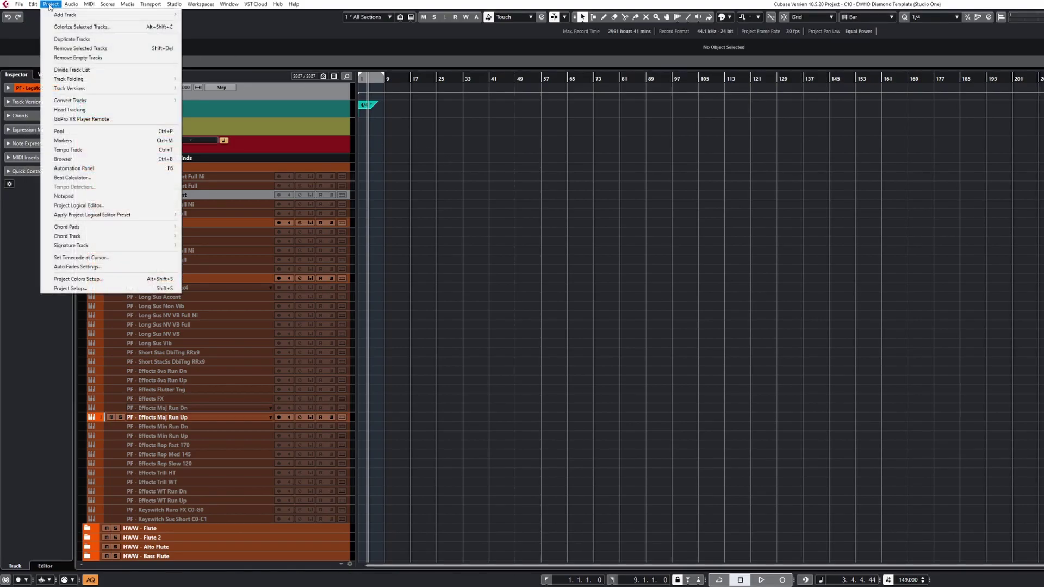
pyautogui.click(109, 205)
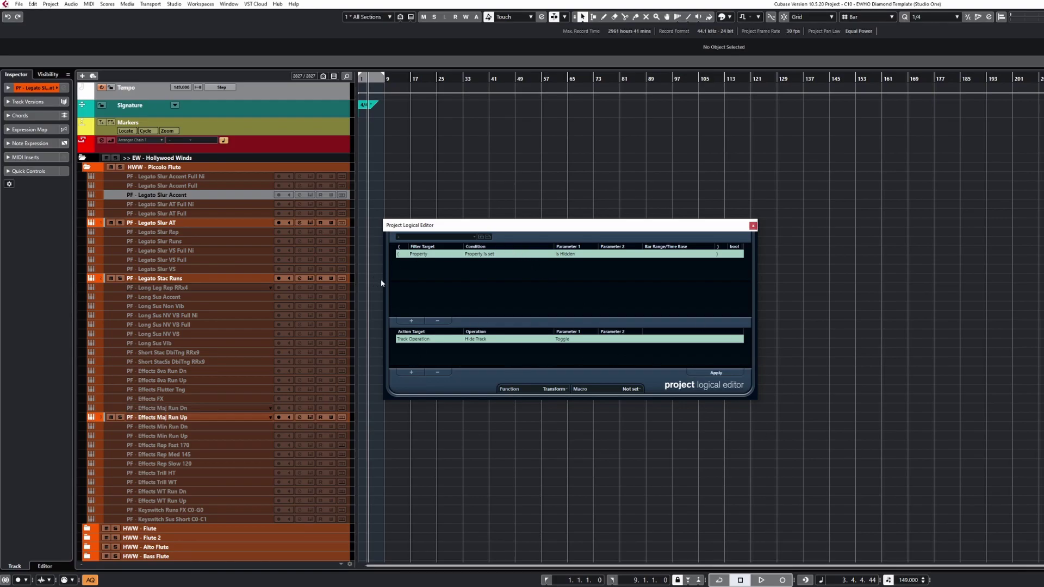
# Step: Set the filter row to Property, 'Property is set', with Parameter 1 'Is Disabled'
pyautogui.click(422, 255)
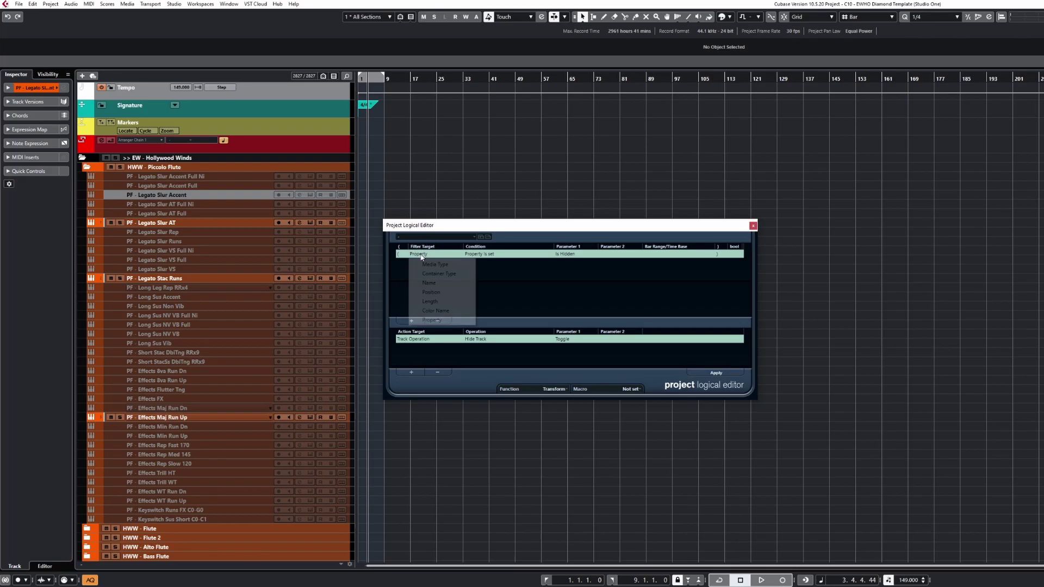
pyautogui.click(461, 321)
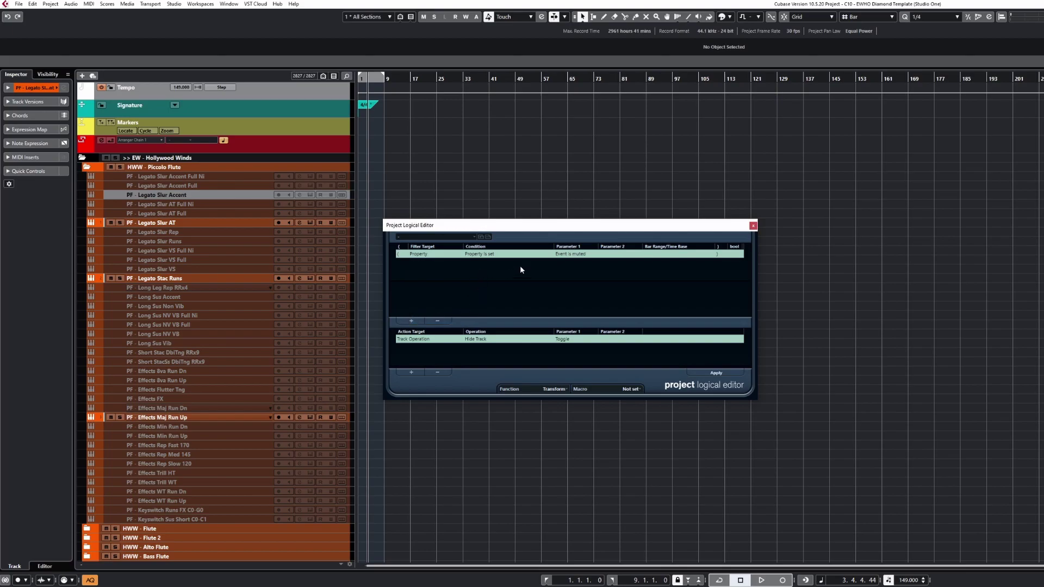
pyautogui.click(473, 255)
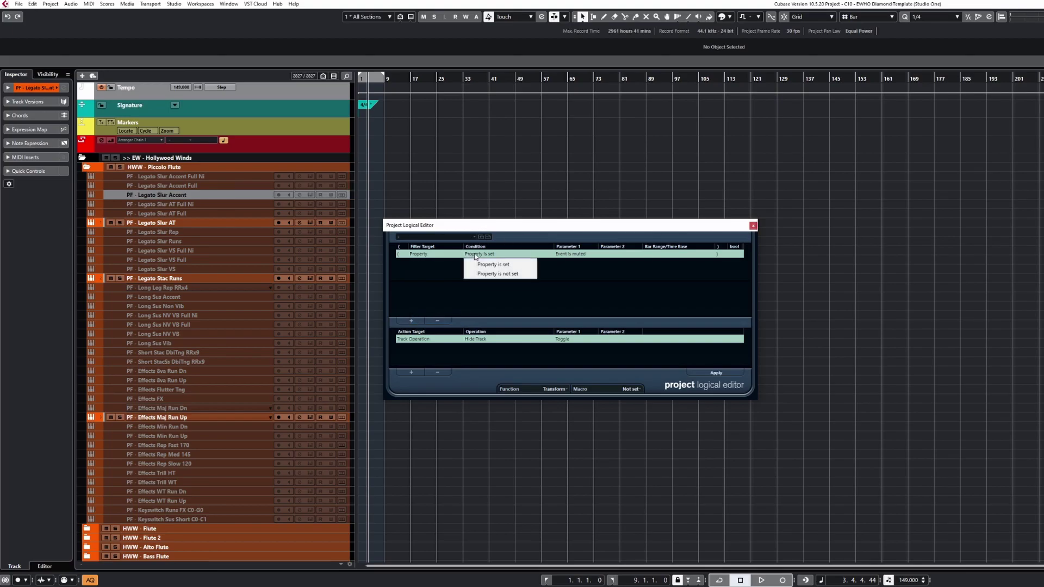
pyautogui.click(517, 265)
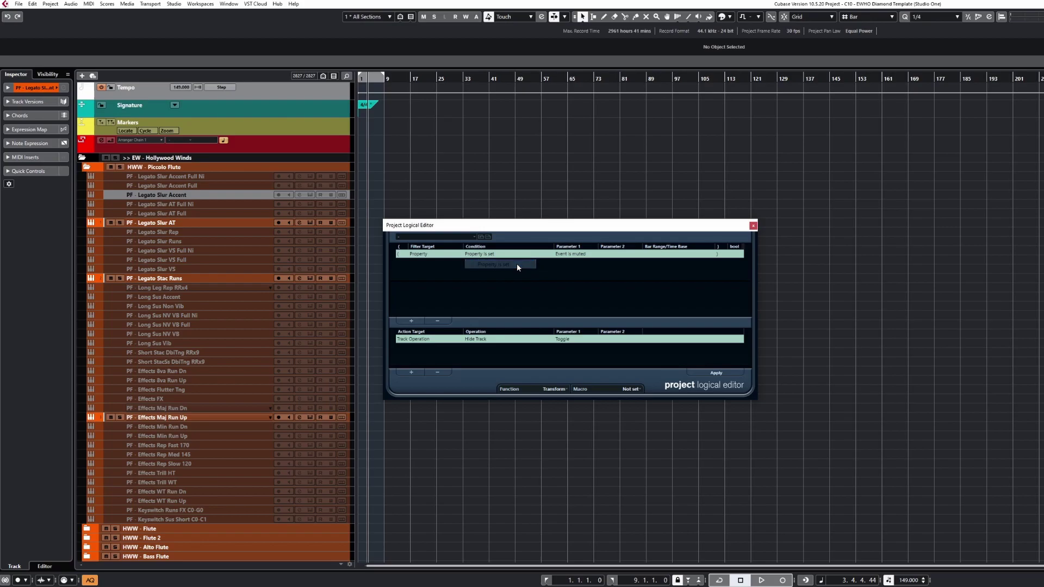
pyautogui.click(580, 255)
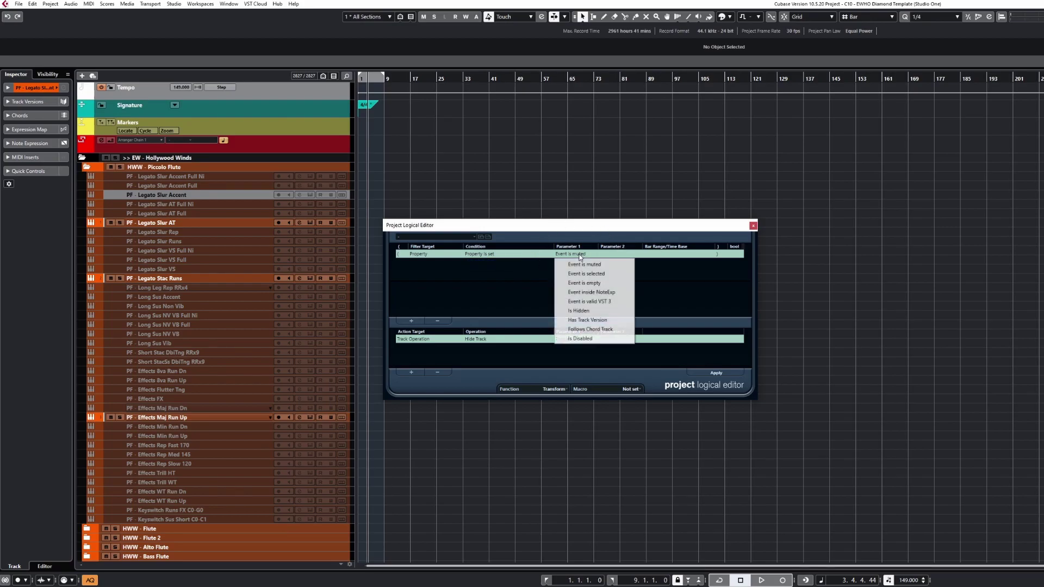
pyautogui.click(583, 340)
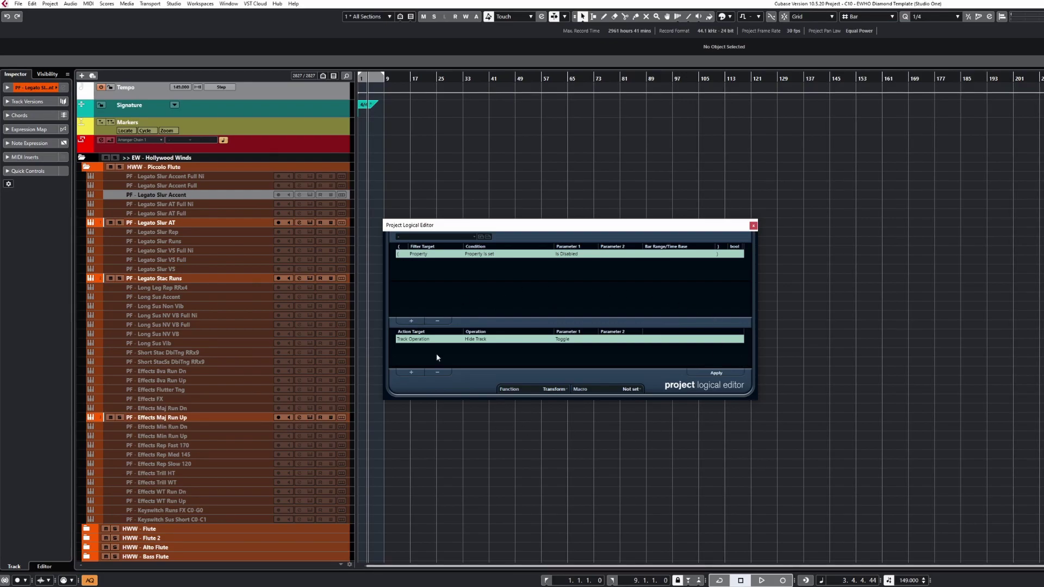
pyautogui.click(430, 339)
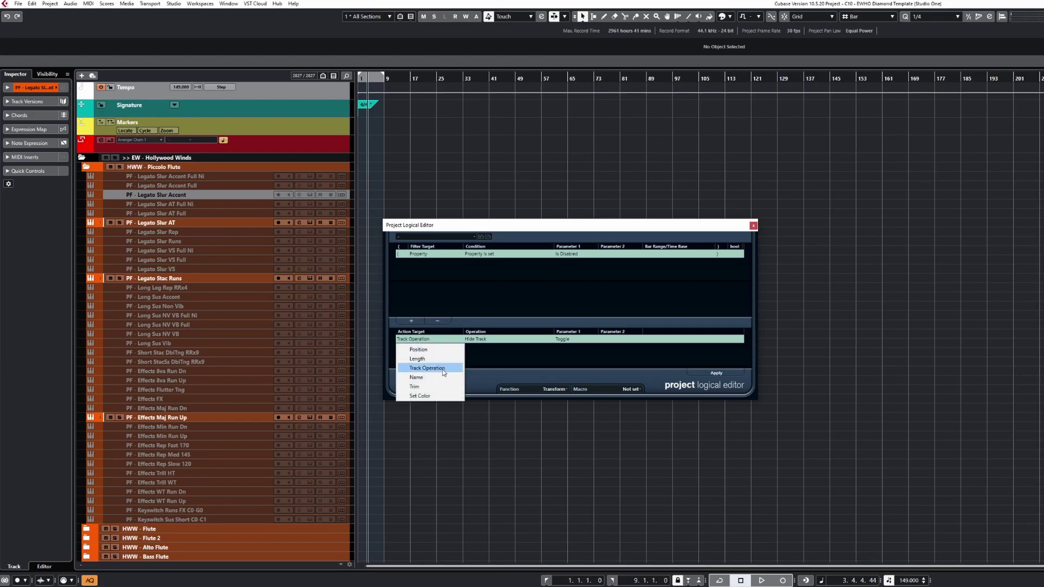
pyautogui.click(443, 369)
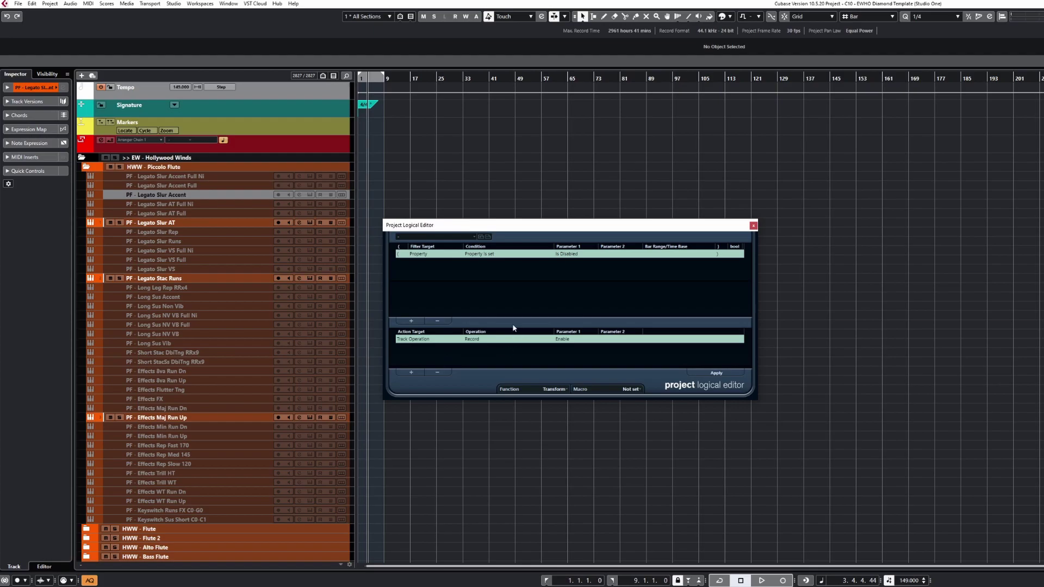
pyautogui.click(473, 340)
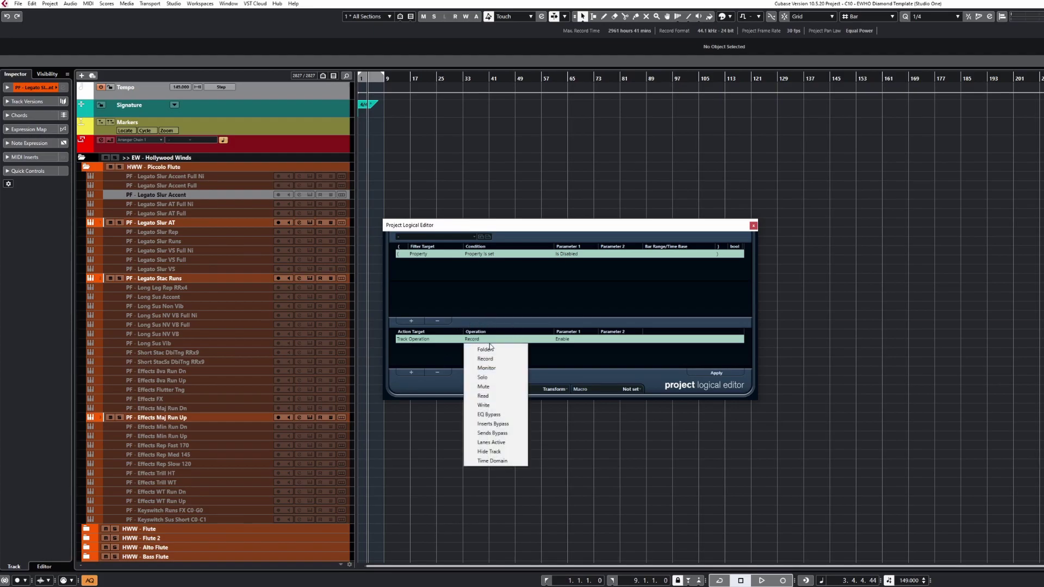
pyautogui.click(503, 453)
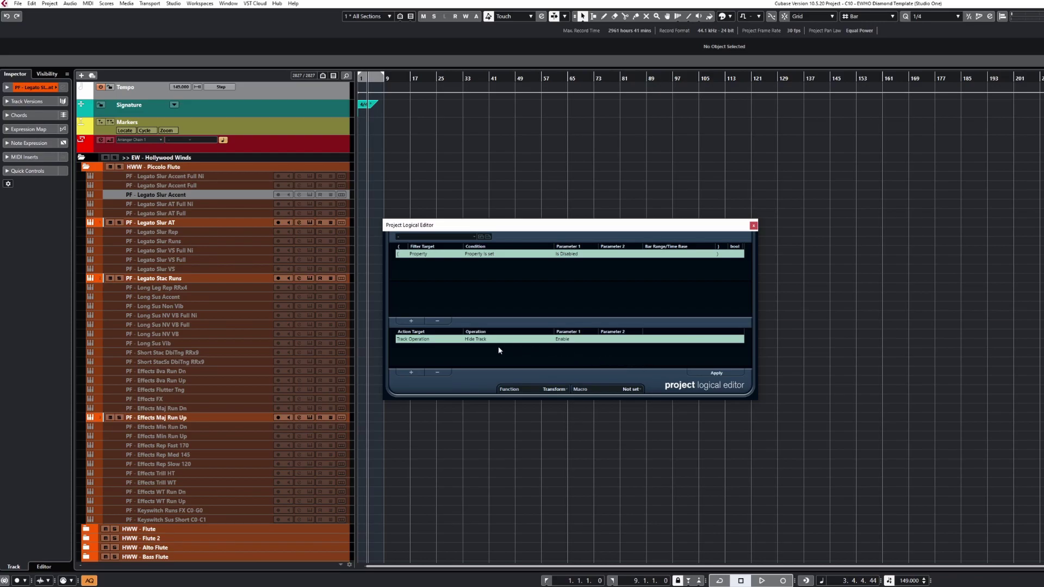
pyautogui.click(563, 340)
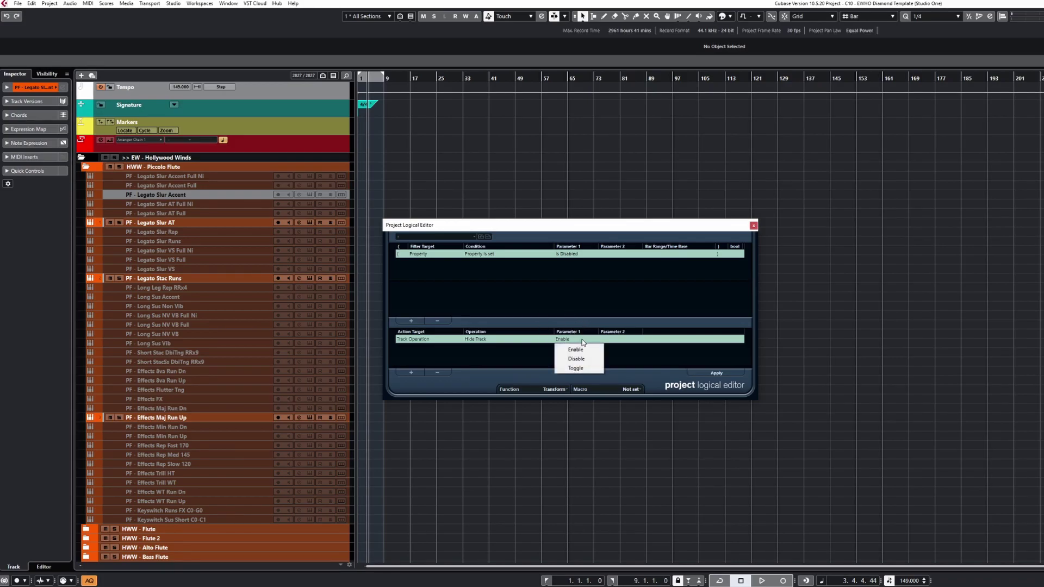
pyautogui.click(588, 369)
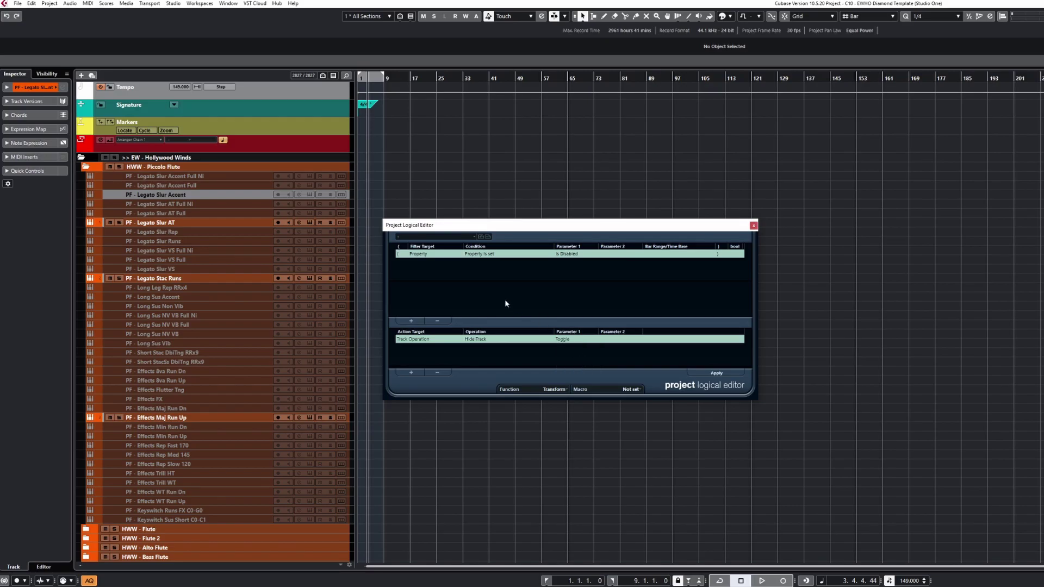
# Step: Store the current rule as a new preset under a typed preset name
pyautogui.click(481, 238)
pyautogui.write('Marcus')
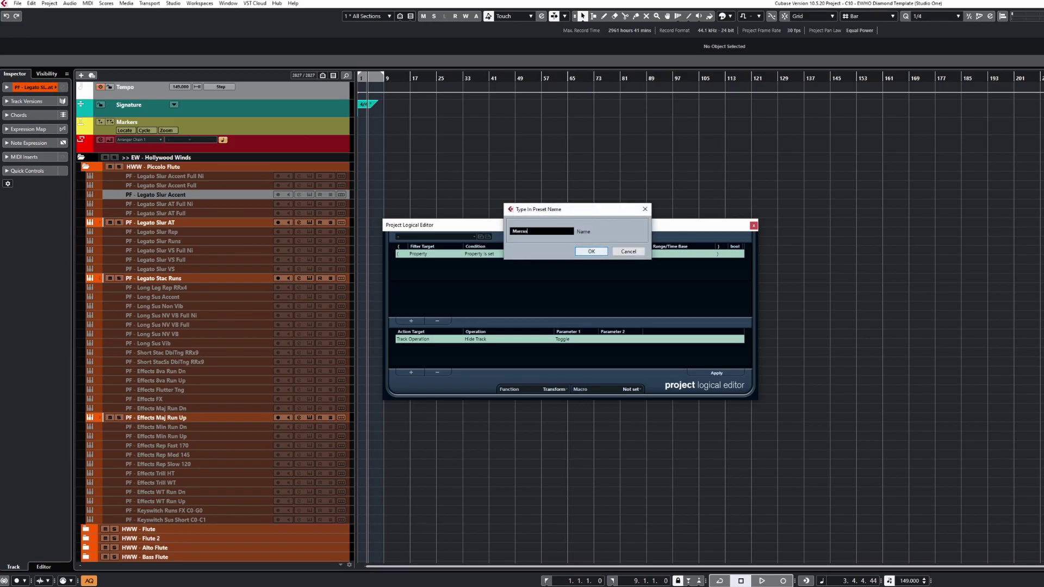
pyautogui.write(' Video Preset')
pyautogui.click(592, 252)
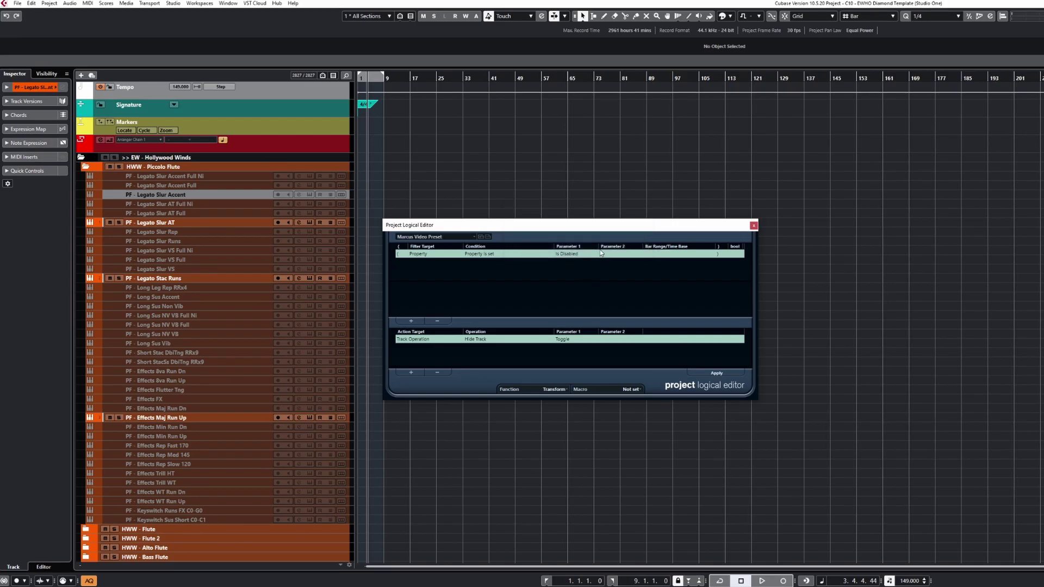
# Step: Close the logical editor and locate the new preset in Edit > Key Commands
pyautogui.click(753, 226)
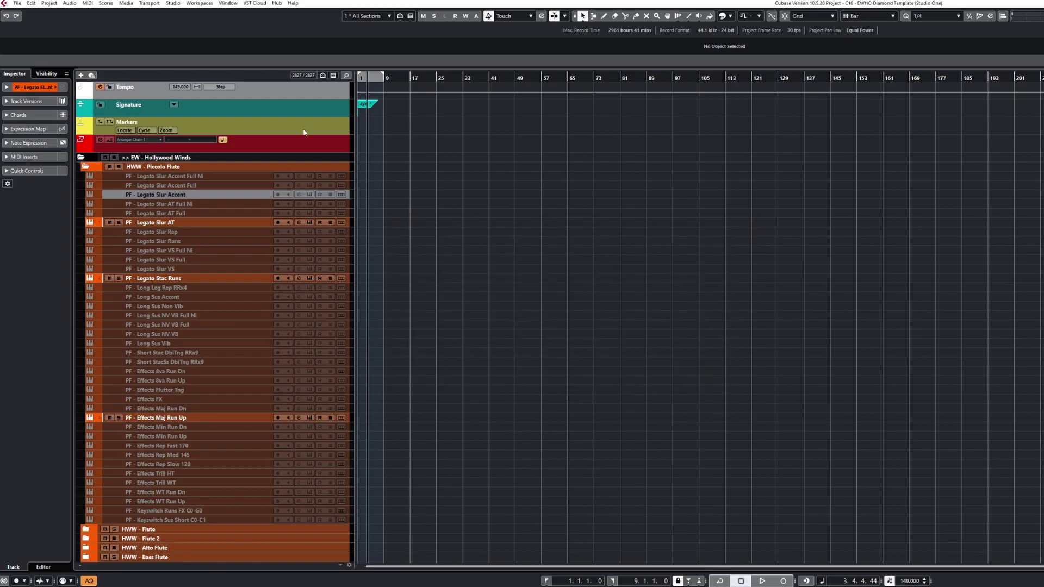
pyautogui.click(31, 4)
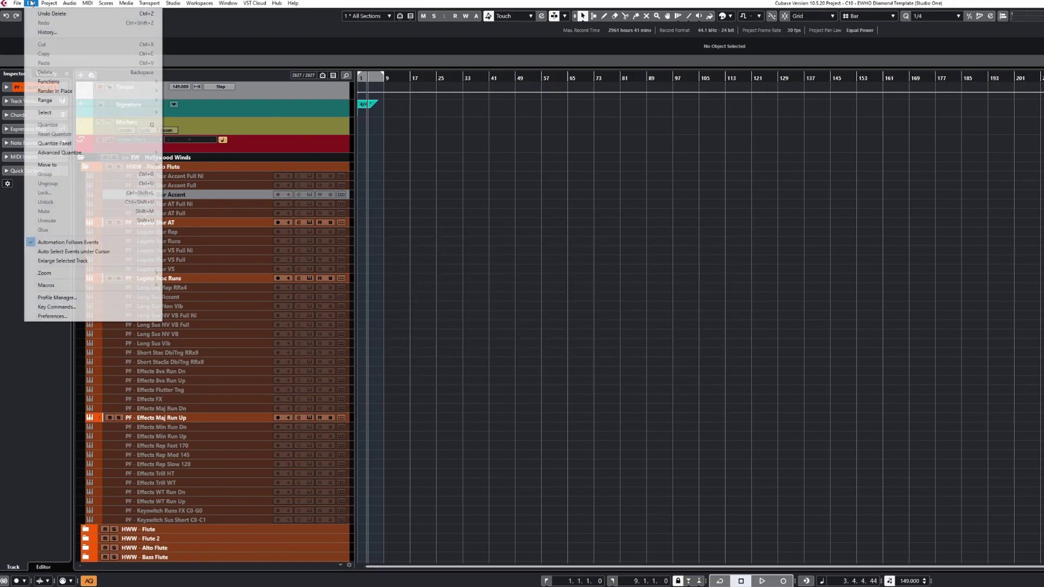
pyautogui.click(69, 306)
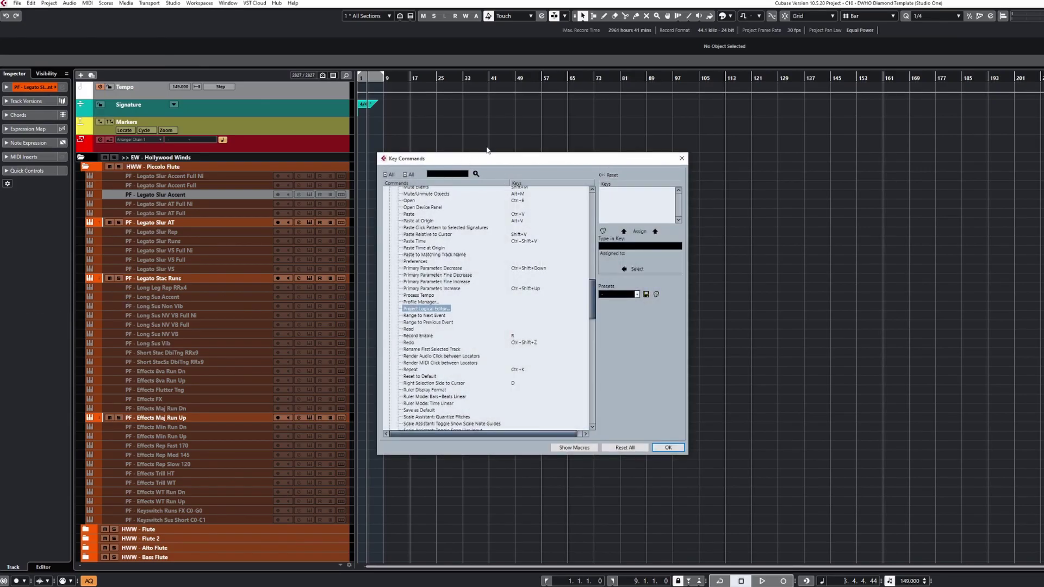
pyautogui.write('marcus')
pyautogui.press('Return')
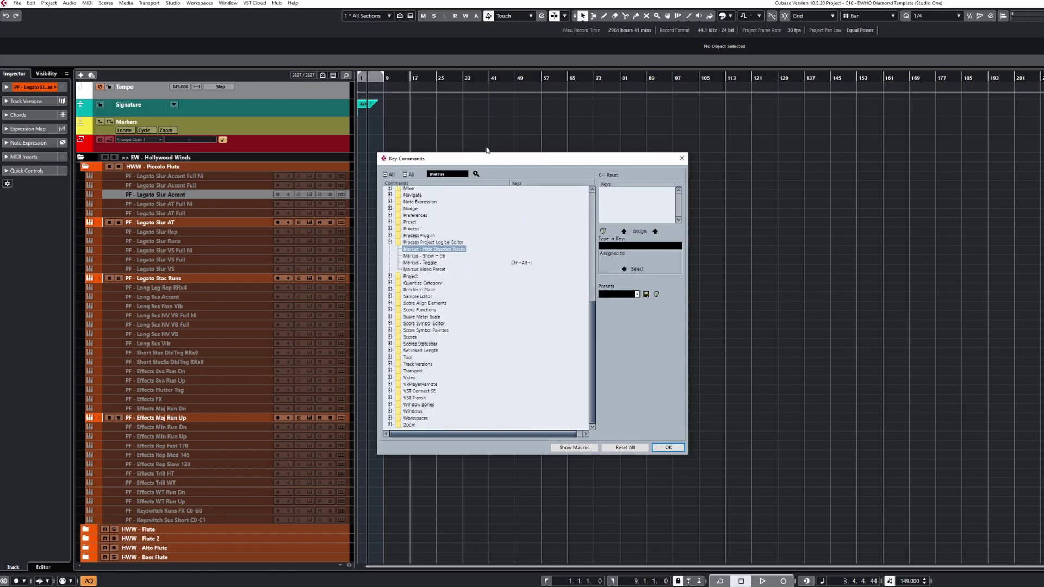
pyautogui.click(437, 269)
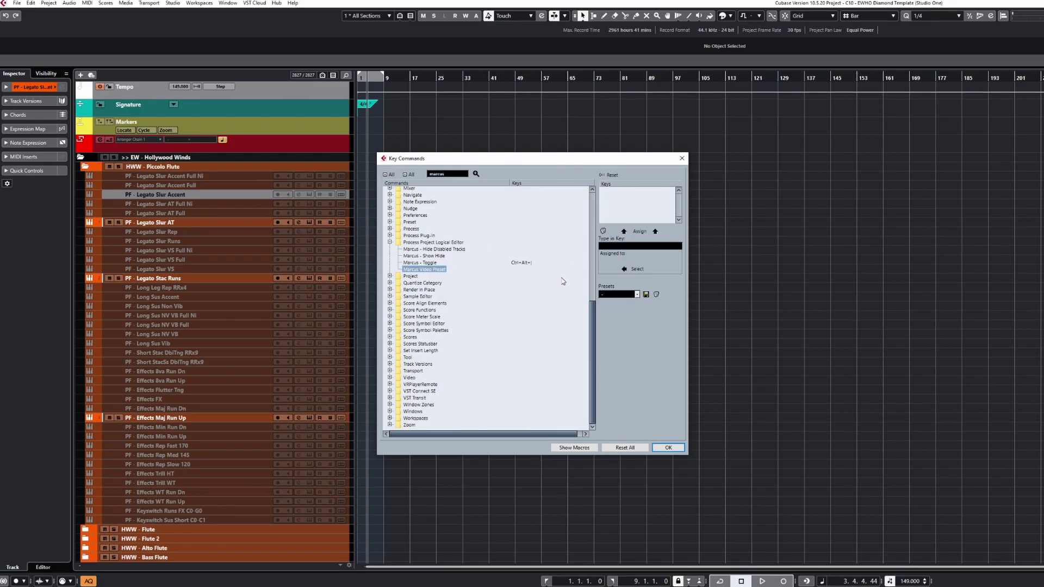
# Step: Assign Ctrl+Alt+| to the preset, reassigning it from the older preset, and apply
pyautogui.click(620, 247)
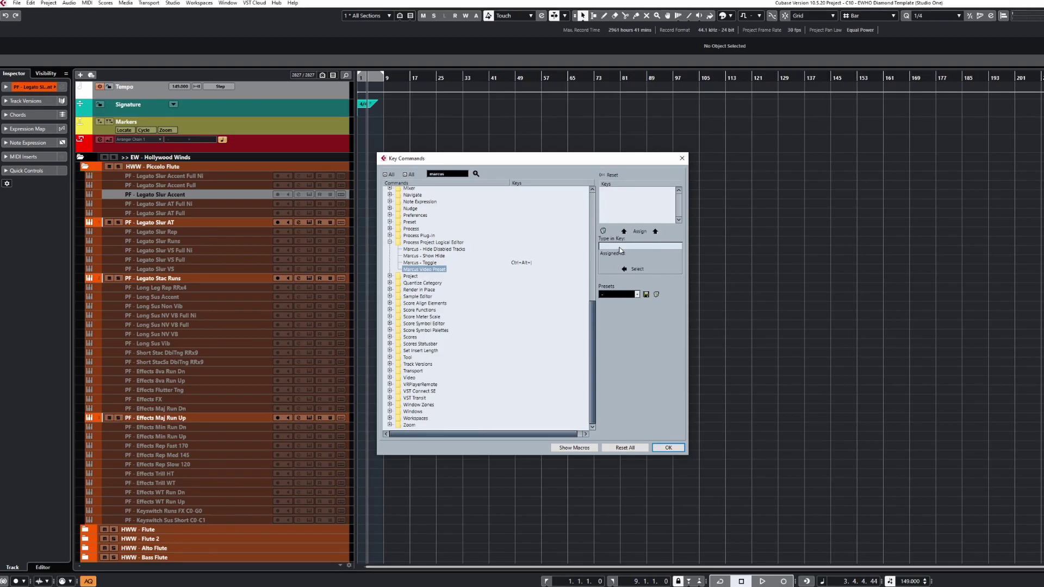
pyautogui.hotkey('ctrl', 'alt', '|')
pyautogui.click(639, 231)
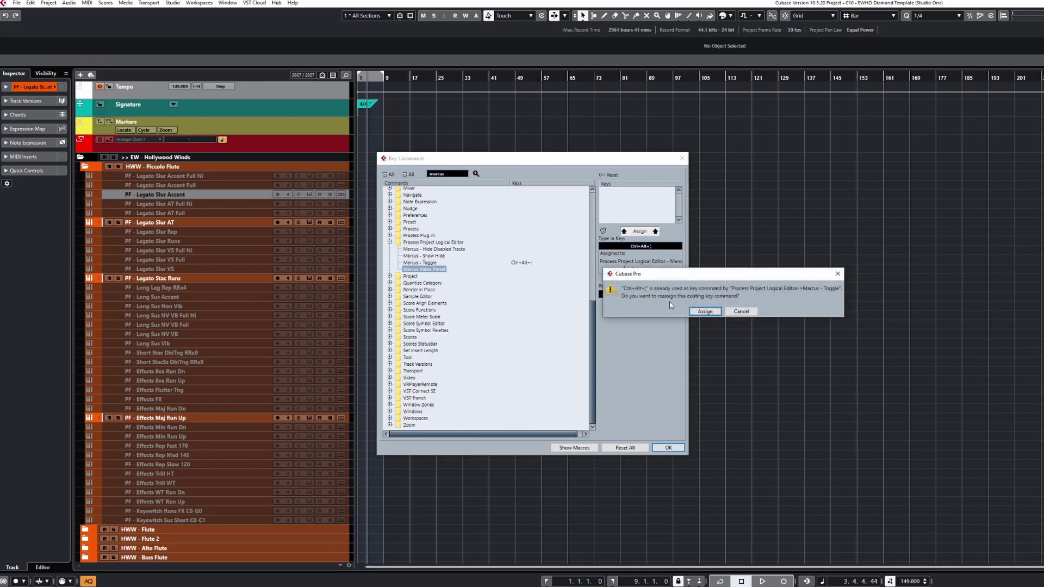
pyautogui.click(705, 311)
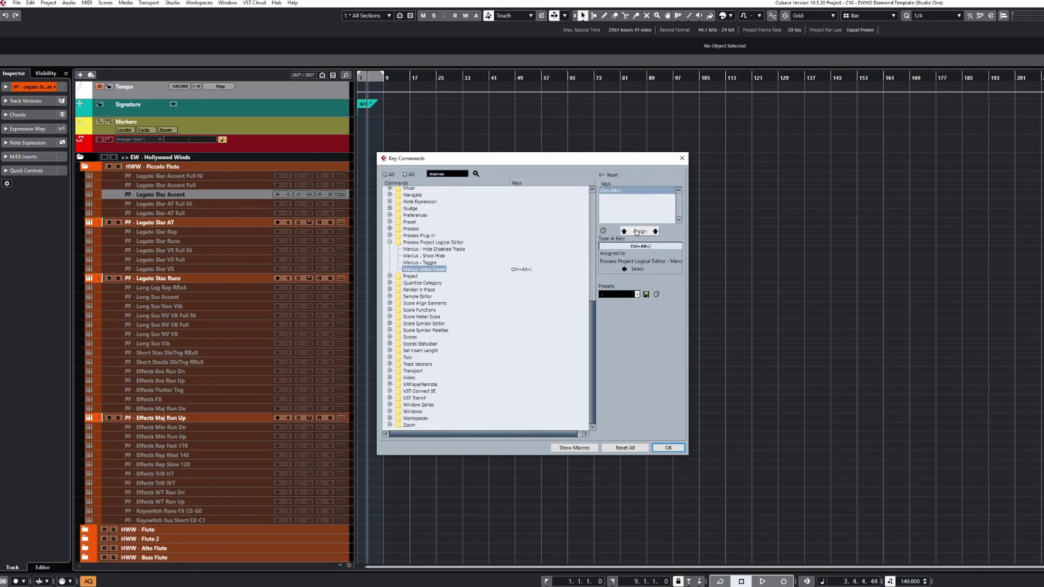
pyautogui.click(670, 448)
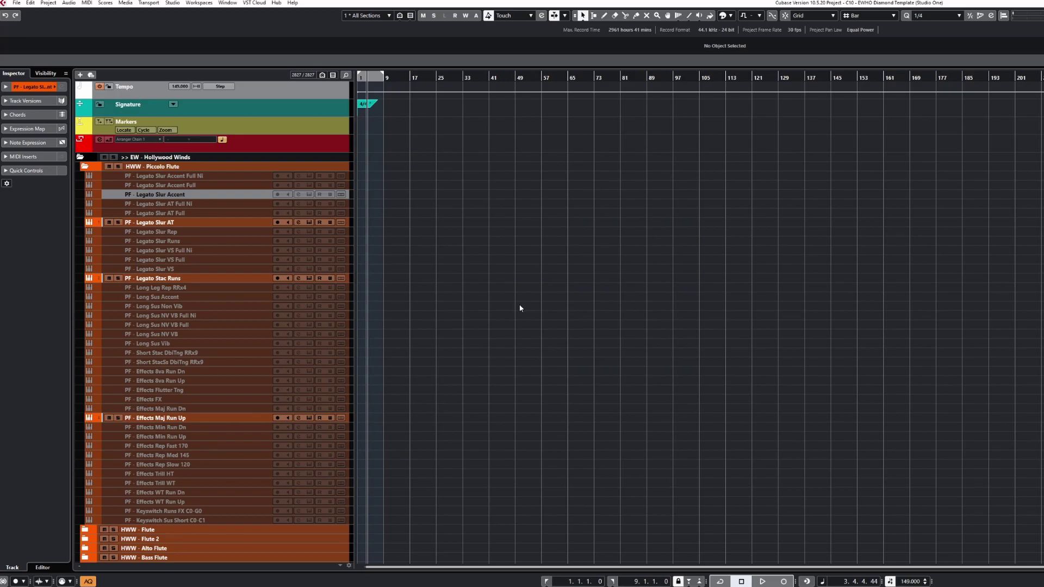
pyautogui.scroll(-20, 223, 427)
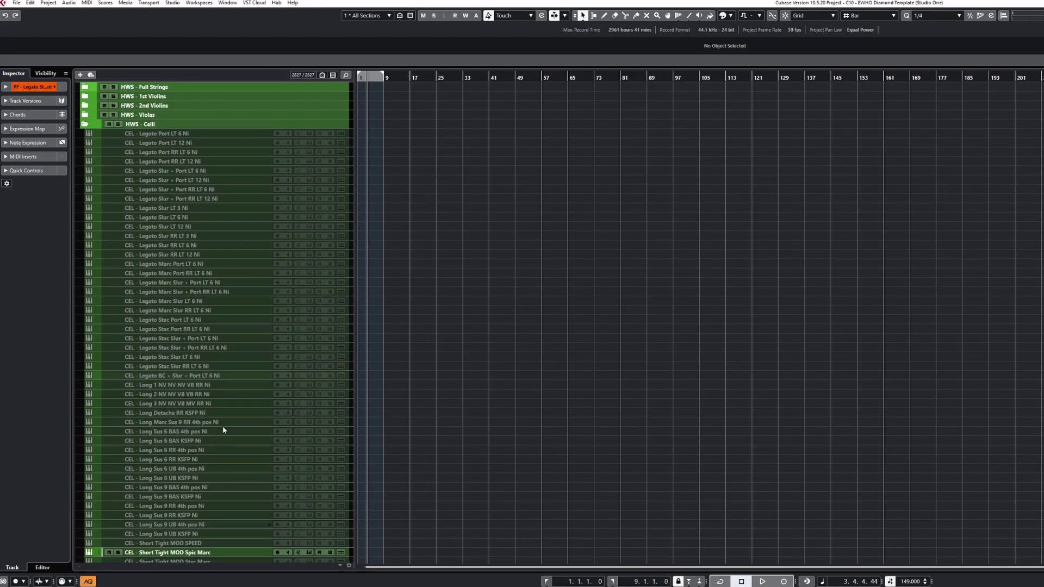
pyautogui.press('Home')
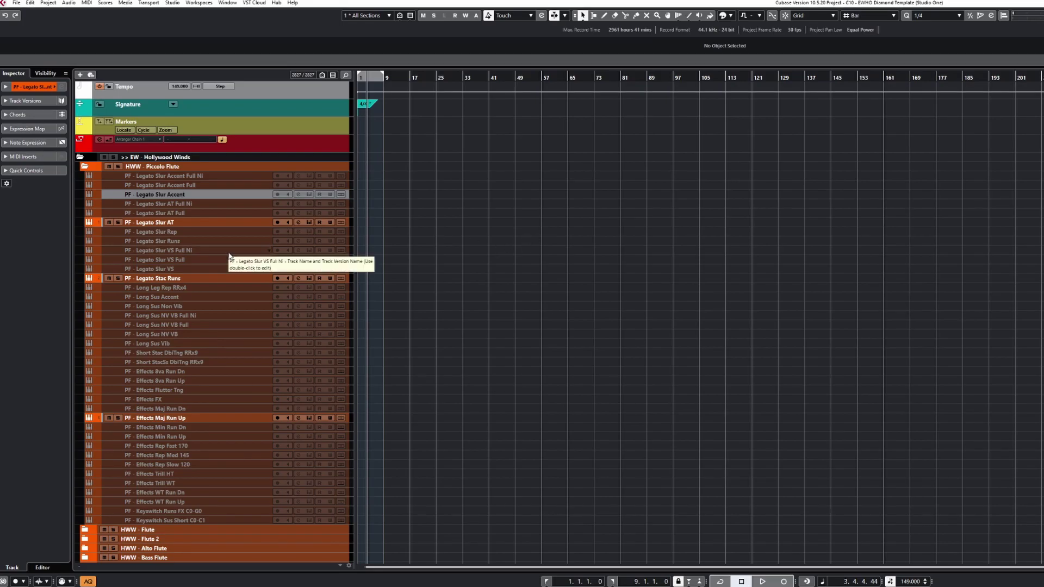
pyautogui.hotkey('ctrl', 'h')
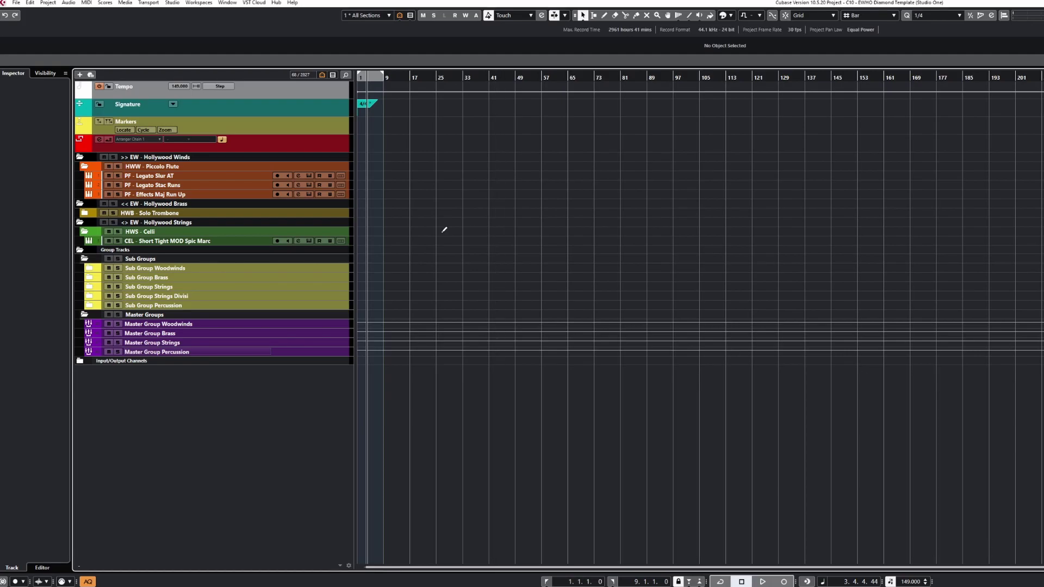
pyautogui.hotkey('ctrl', 'shift', 'a')
pyautogui.scroll(-20, 275, 329)
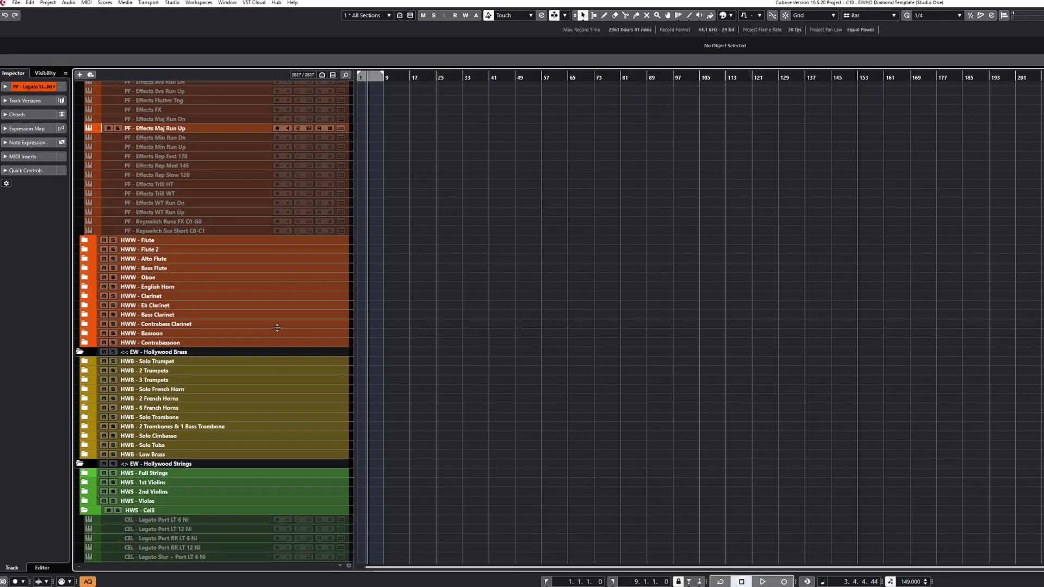
pyautogui.scroll(14, 295, 331)
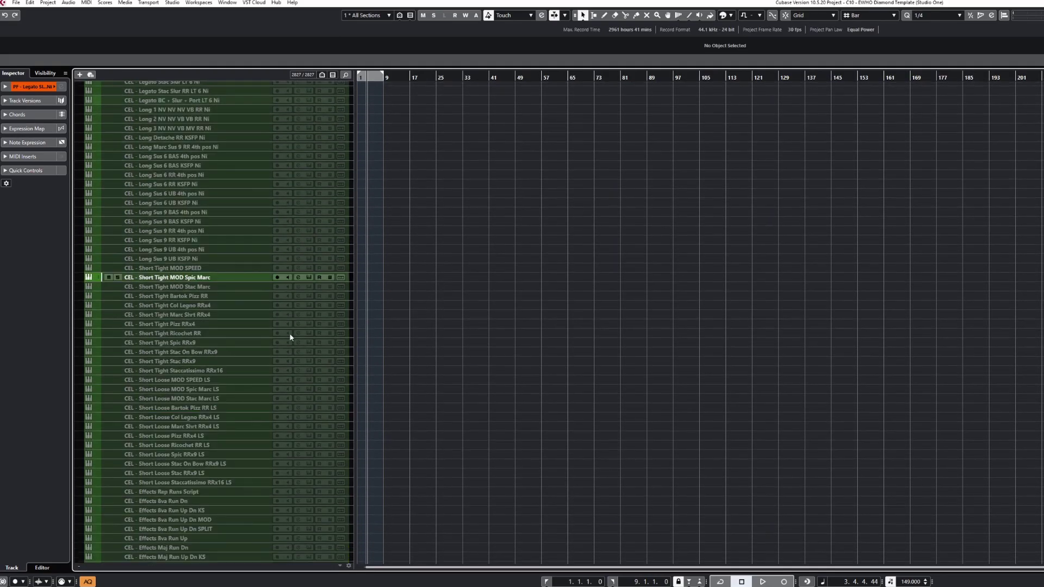
# Step: Enable the cello Effects Min Run Dn and Min Run Up Dn KS tracks, then toggle Ctrl+H to hide disabled tracks
pyautogui.scroll(-7, 240, 357)
pyautogui.click(163, 317)
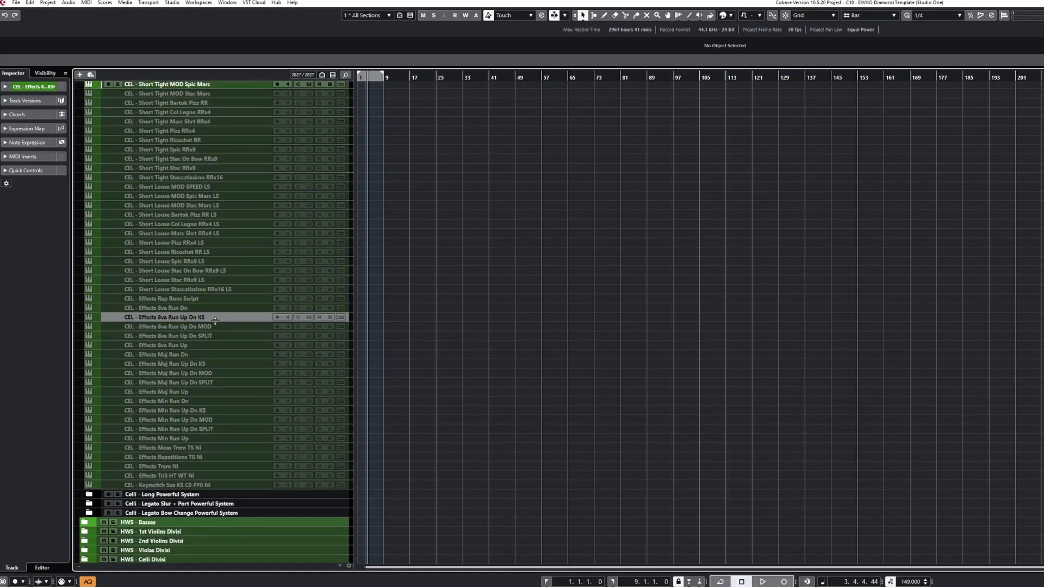
pyautogui.keyDown('shift'); pyautogui.click(213, 391); pyautogui.keyUp('shift')
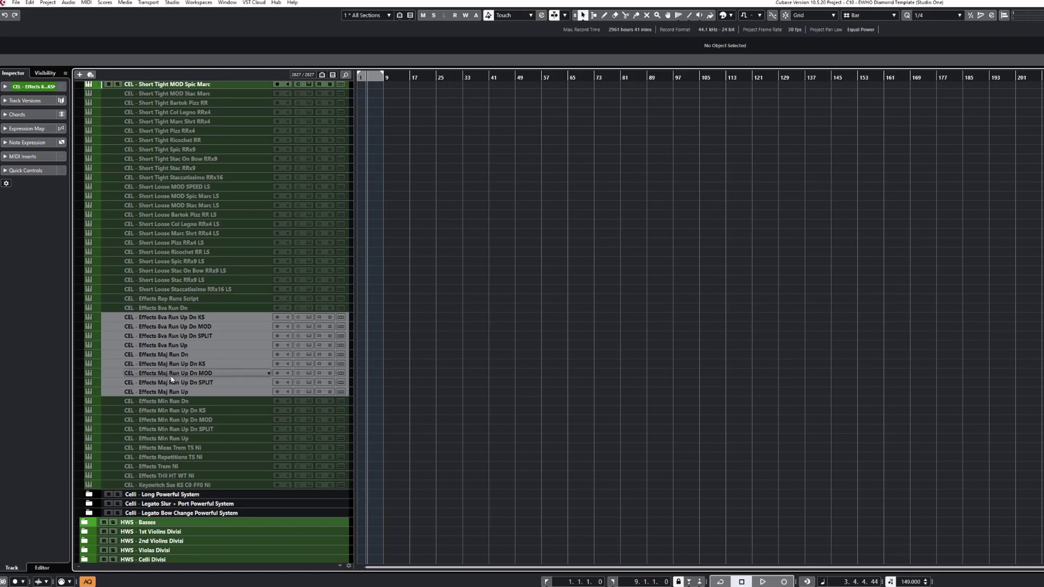
pyautogui.click(176, 401)
pyautogui.keyDown('shift'); pyautogui.click(176, 412); pyautogui.keyUp('shift')
pyautogui.rightClick(176, 413)
pyautogui.click(206, 387)
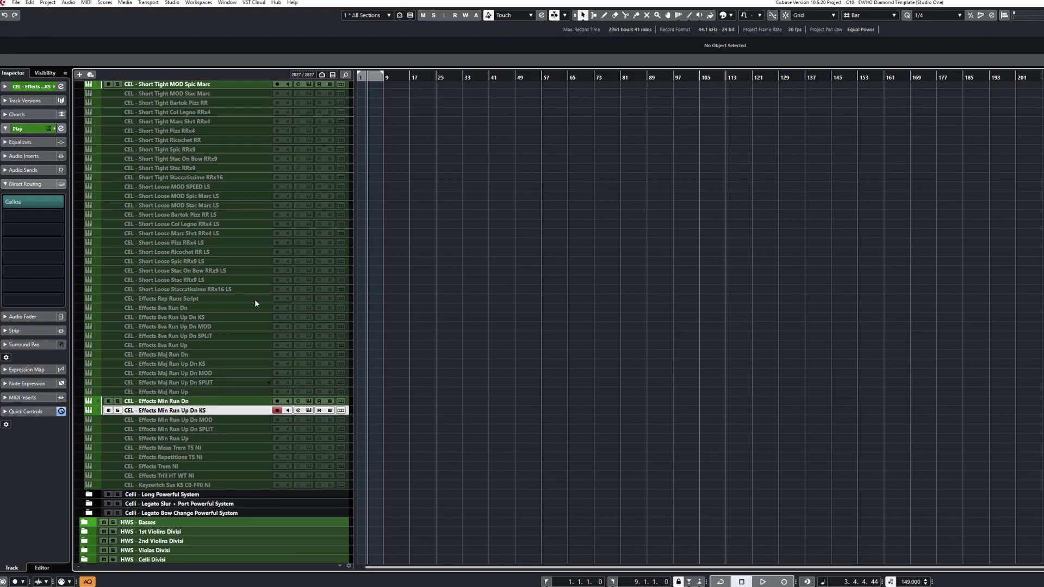
pyautogui.hotkey('ctrl', 'h')
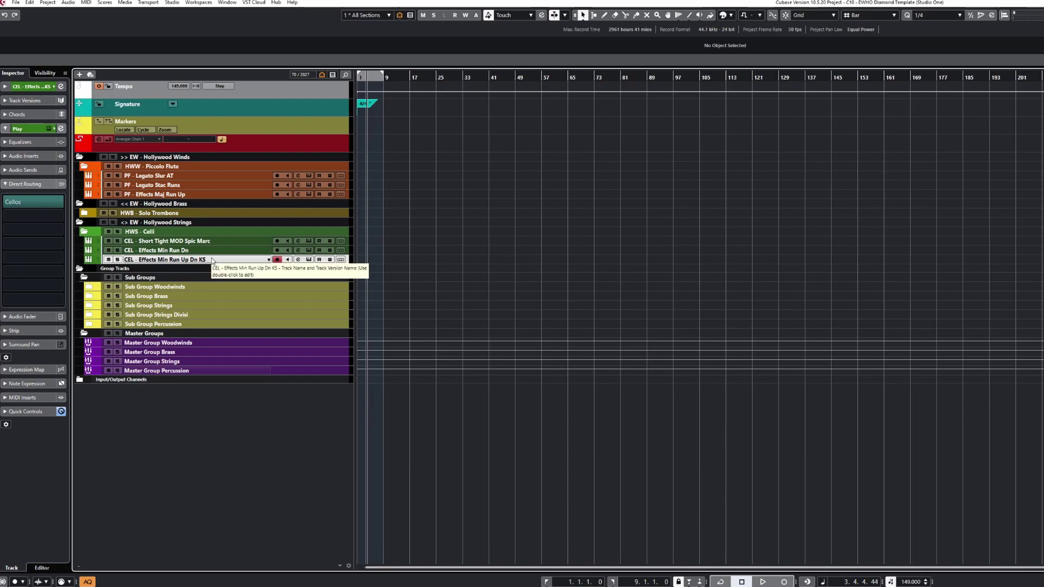
pyautogui.hotkey('ctrl', 'h')
pyautogui.hotkey('ctrl', 'h')
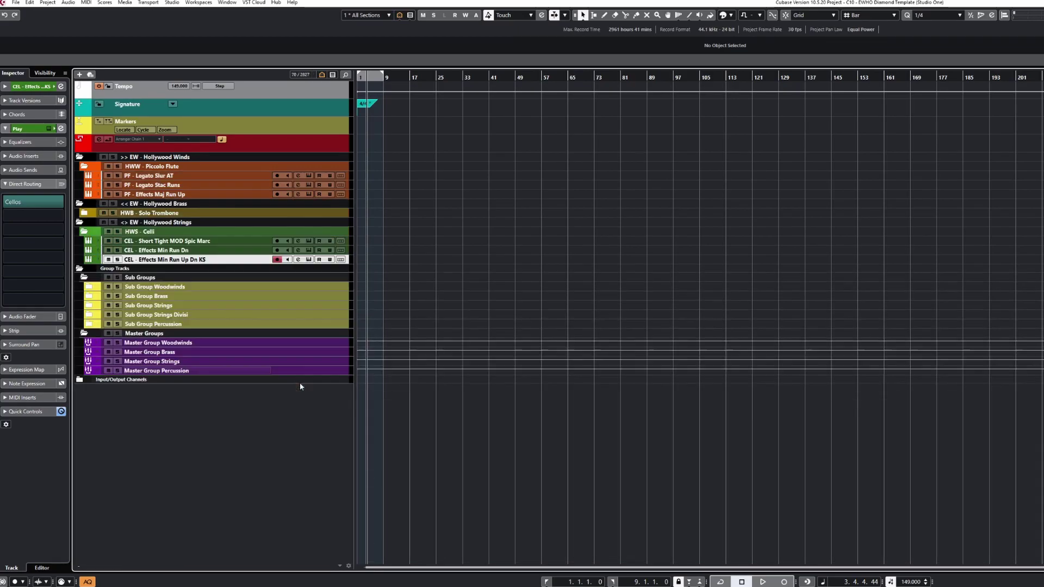